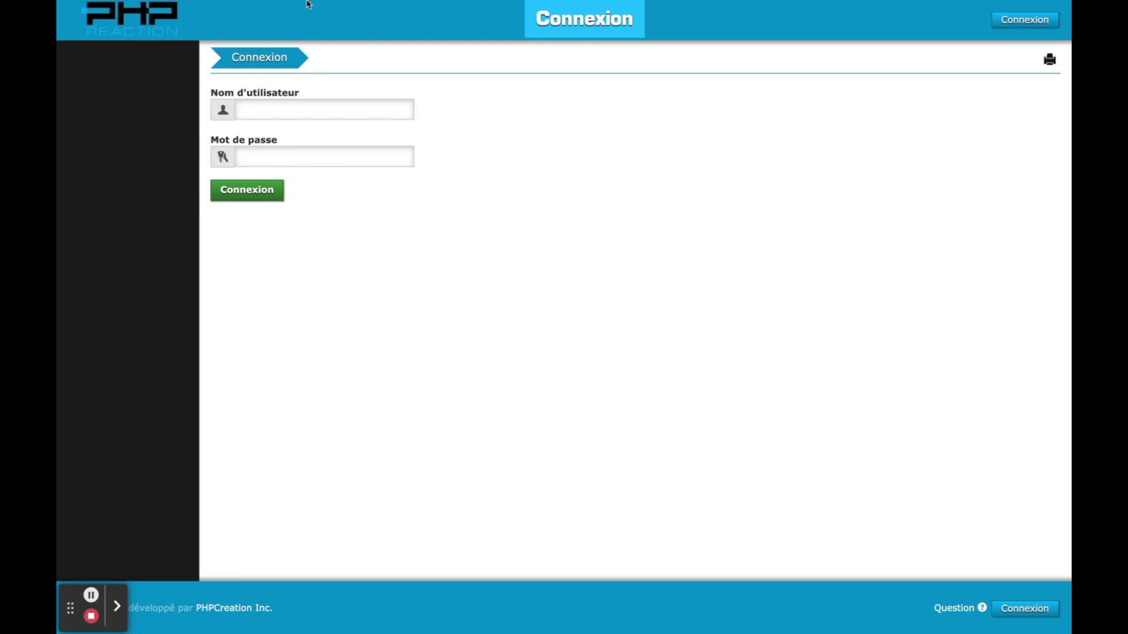
- Star the 'Lien ERP' email in Gmail, then go back to the PHPReaction login tab
mouse_move(308, 3)
left_click(97, 24)
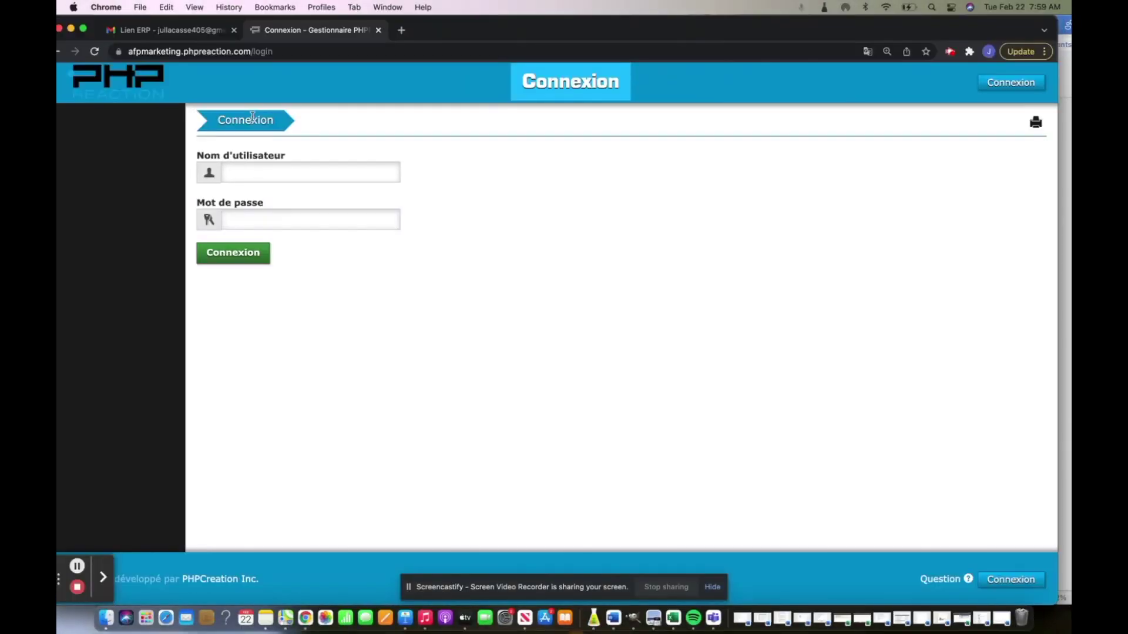
left_click(203, 32)
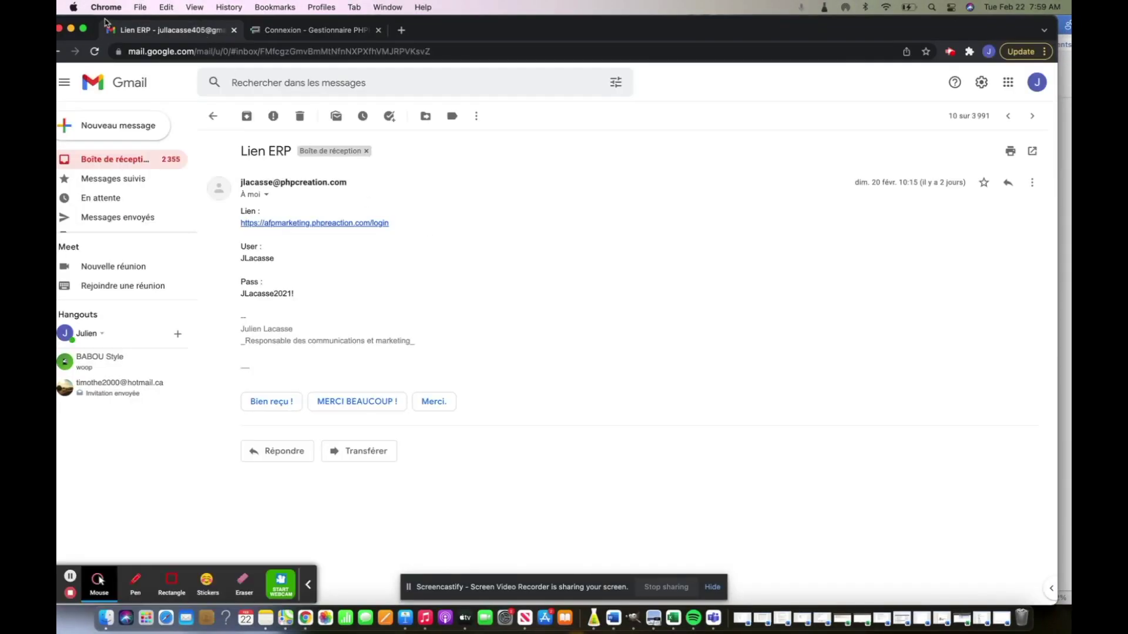
key("ctrl+super+f")
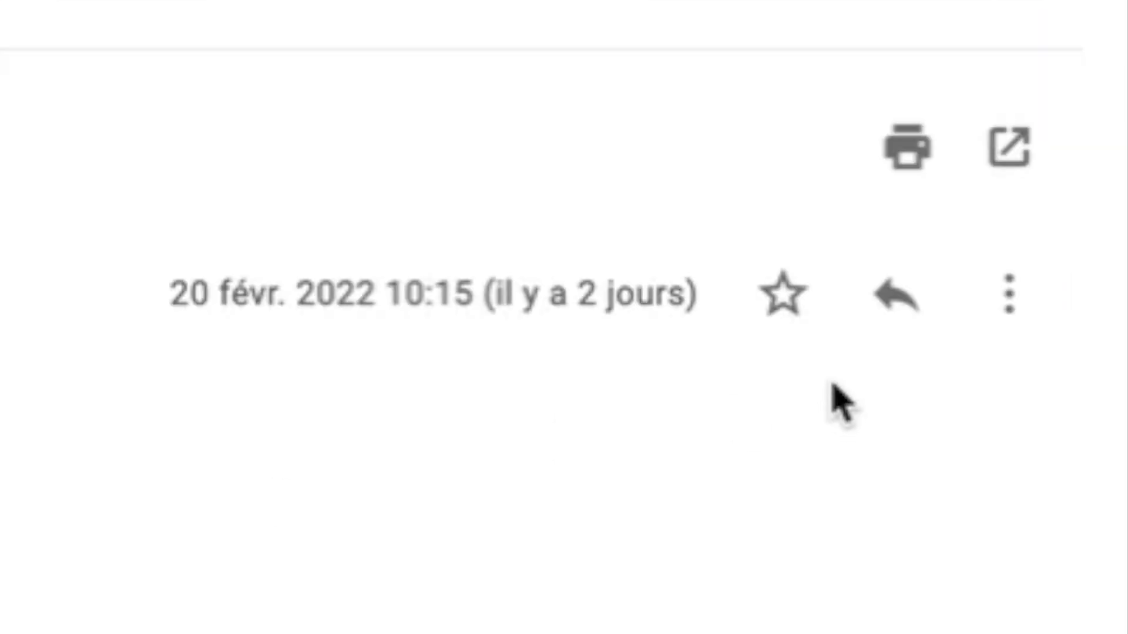
left_click(784, 294)
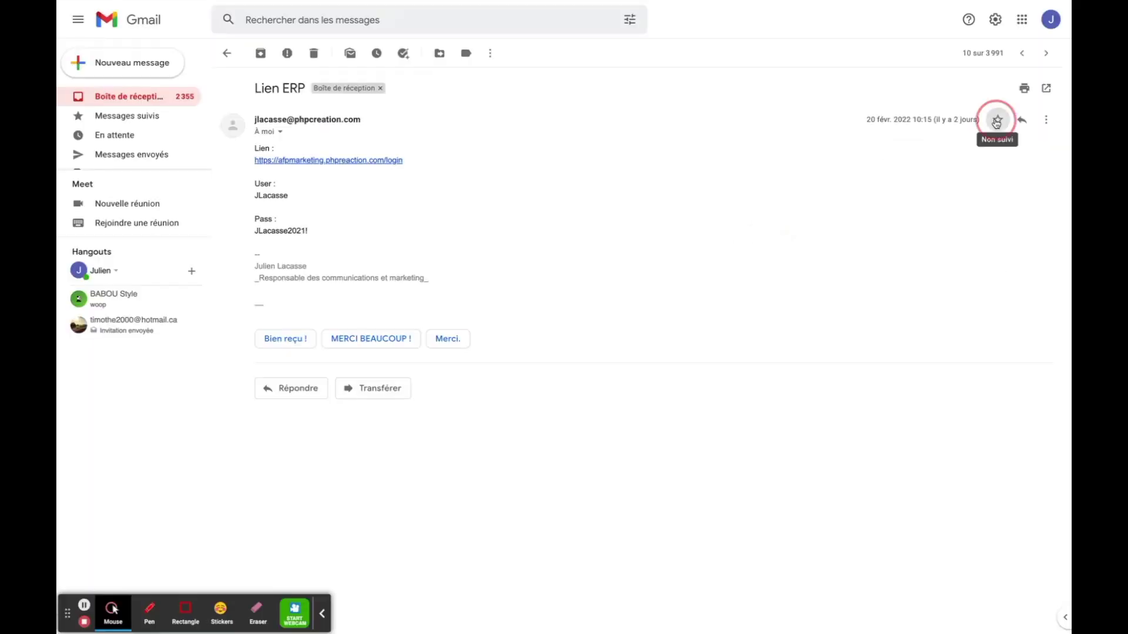
left_click(608, 136)
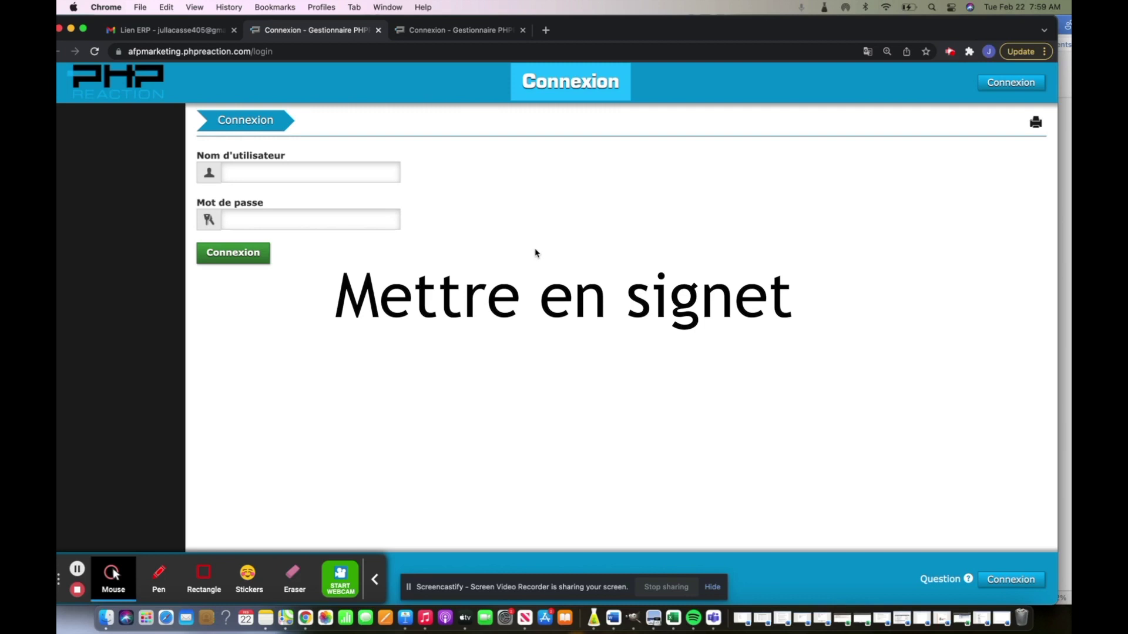
- Bookmark the login page as 'Connexion - Gestionnaire PHPReaction' on the bookmarks bar, then open a blank tab
left_click(375, 579)
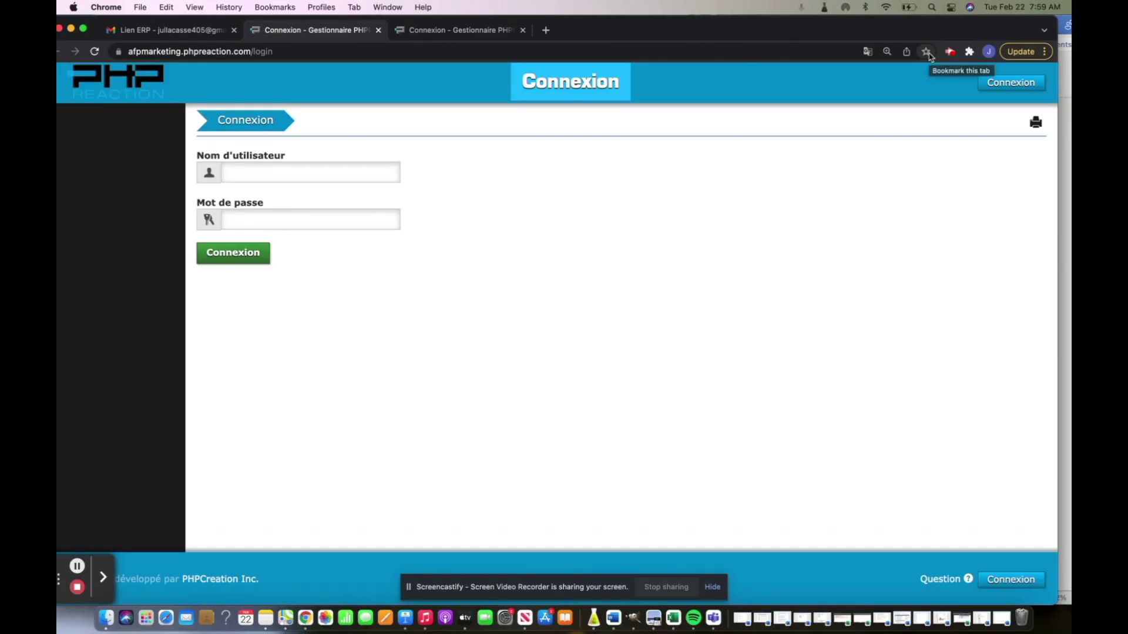
left_click(927, 52)
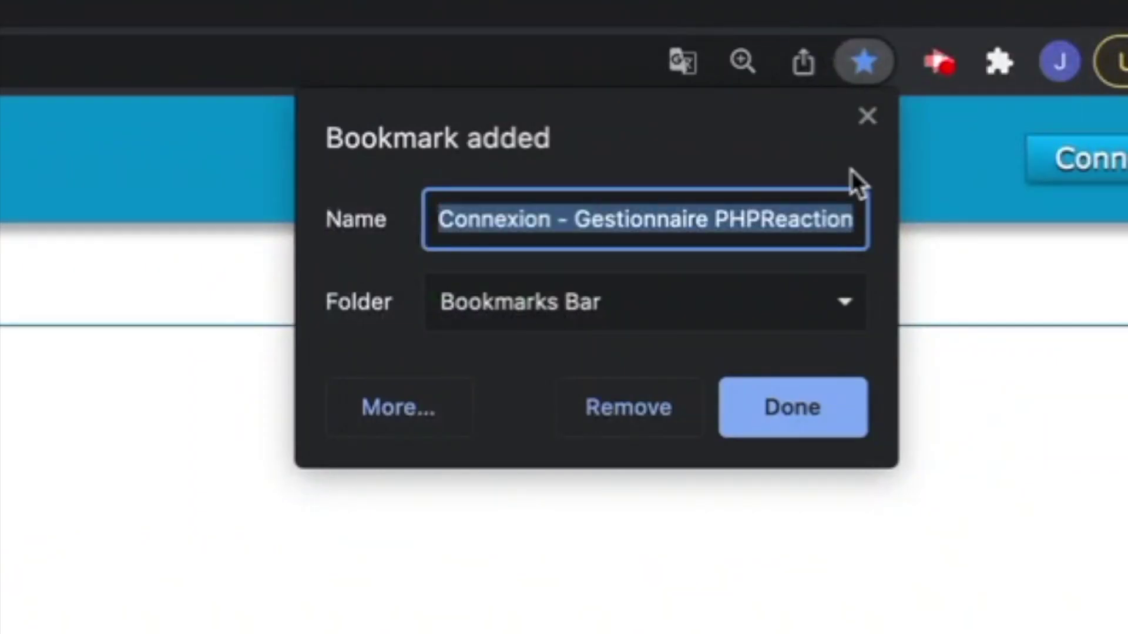
left_click(786, 390)
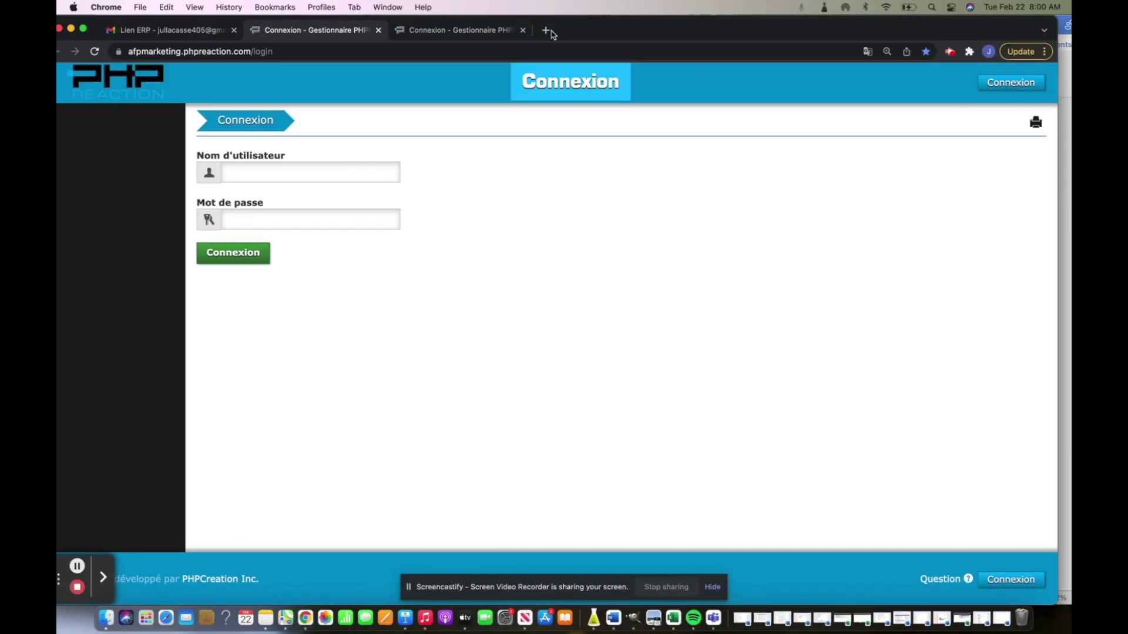
left_click(545, 30)
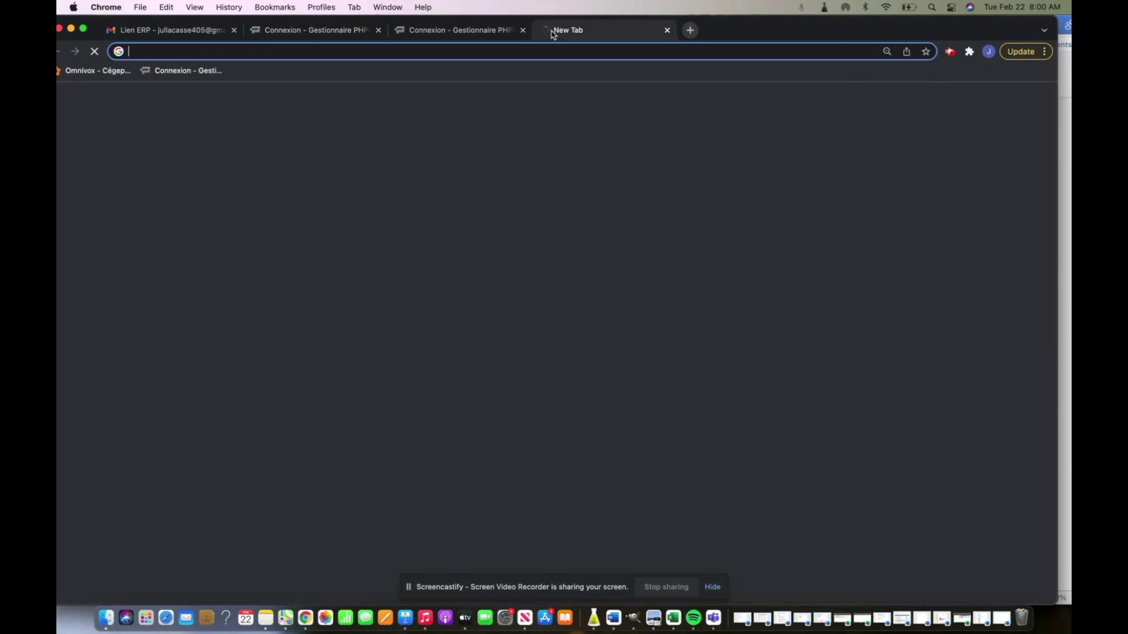
- Open the login page from the new bookmark and begin adding a New Tab shortcut
left_click(187, 70)
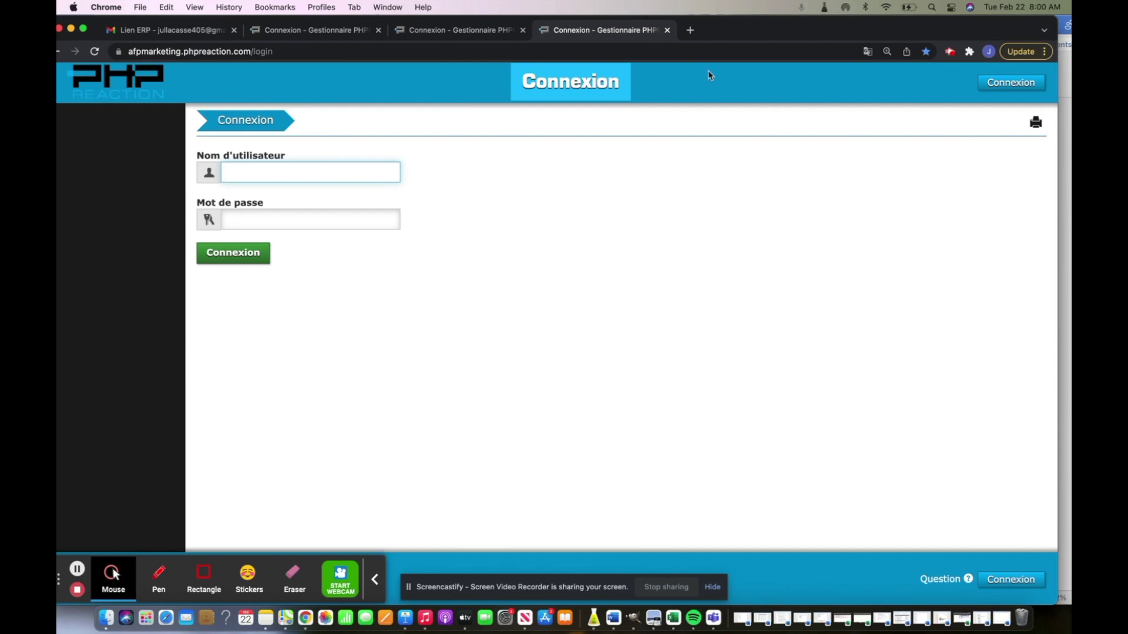
left_click(690, 30)
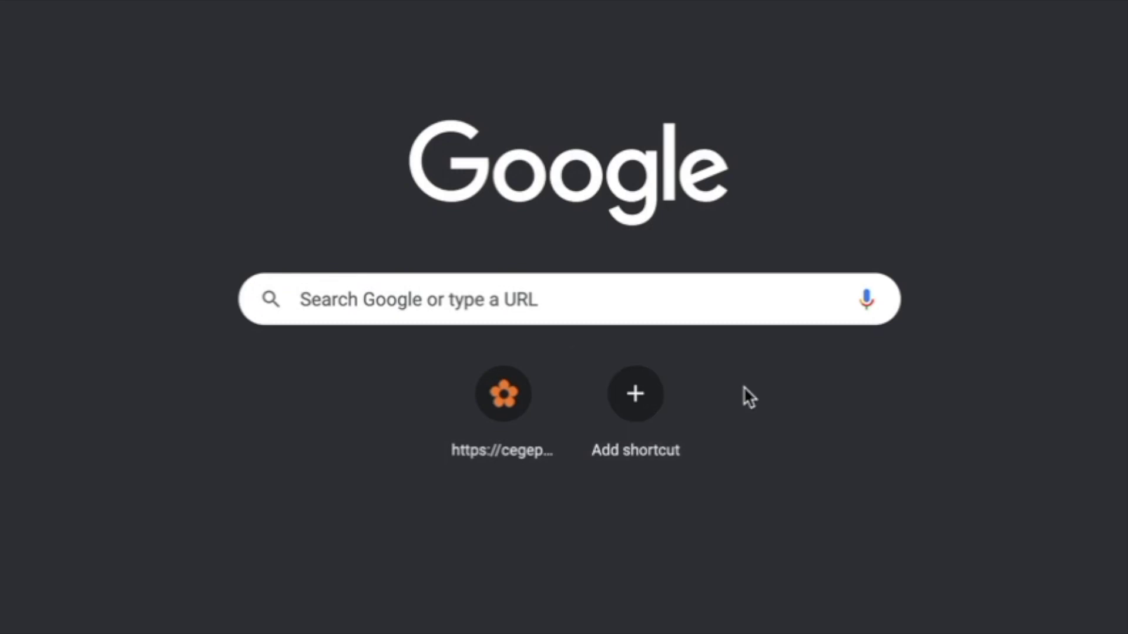
left_click(635, 393)
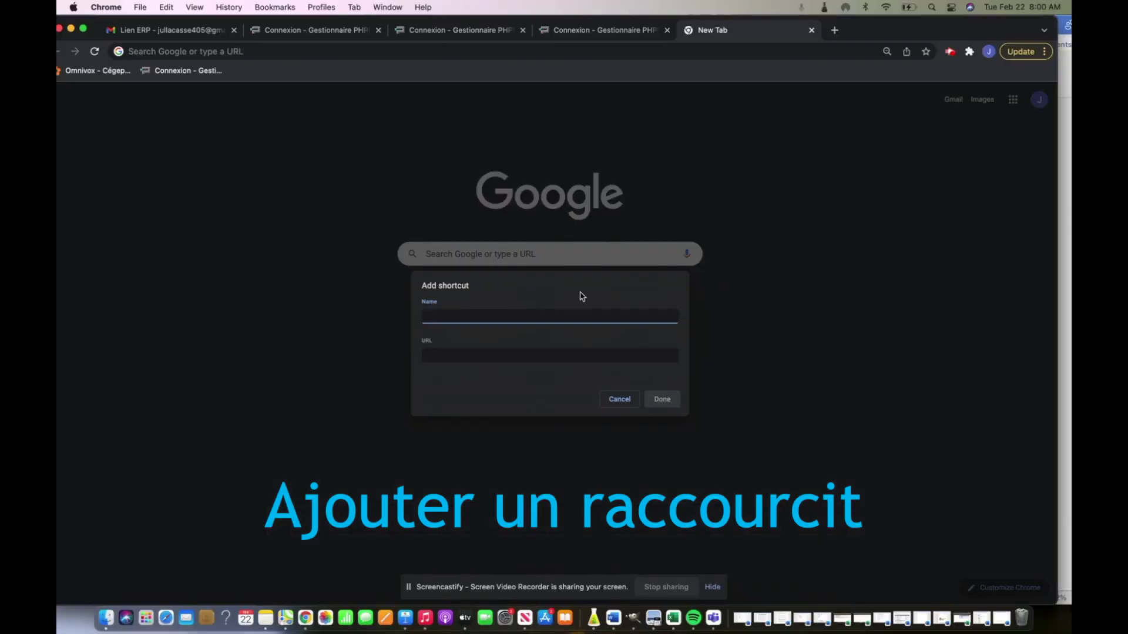
left_click(458, 360)
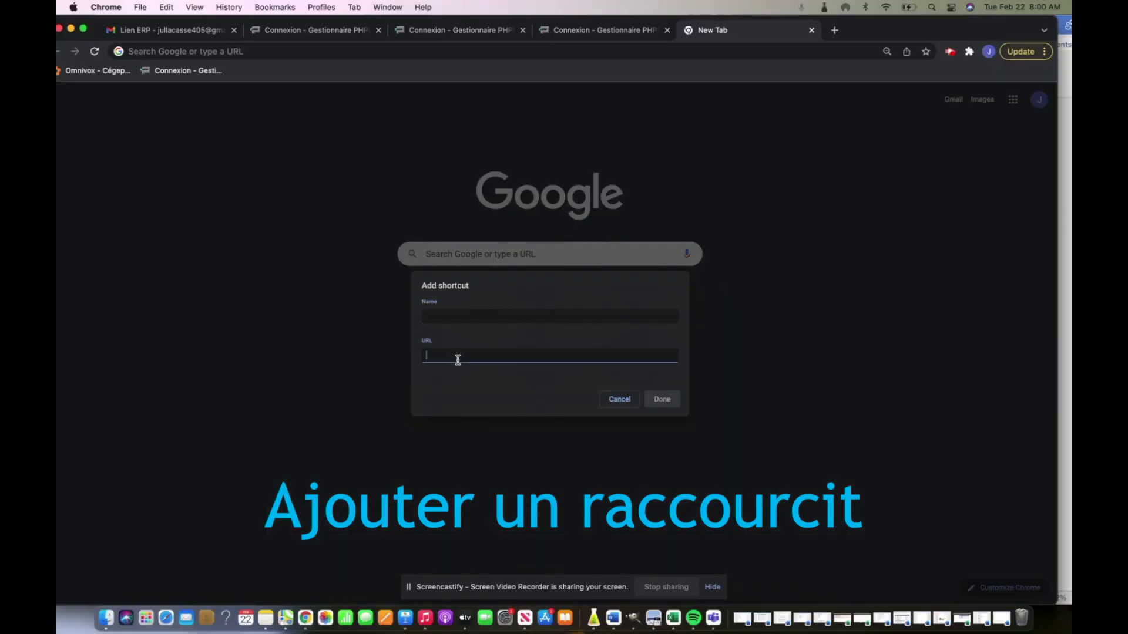
- Copy the afpmarketing.phpreaction.com/login address into the shortcut, save it, and open the page from its tile
left_click(558, 28)
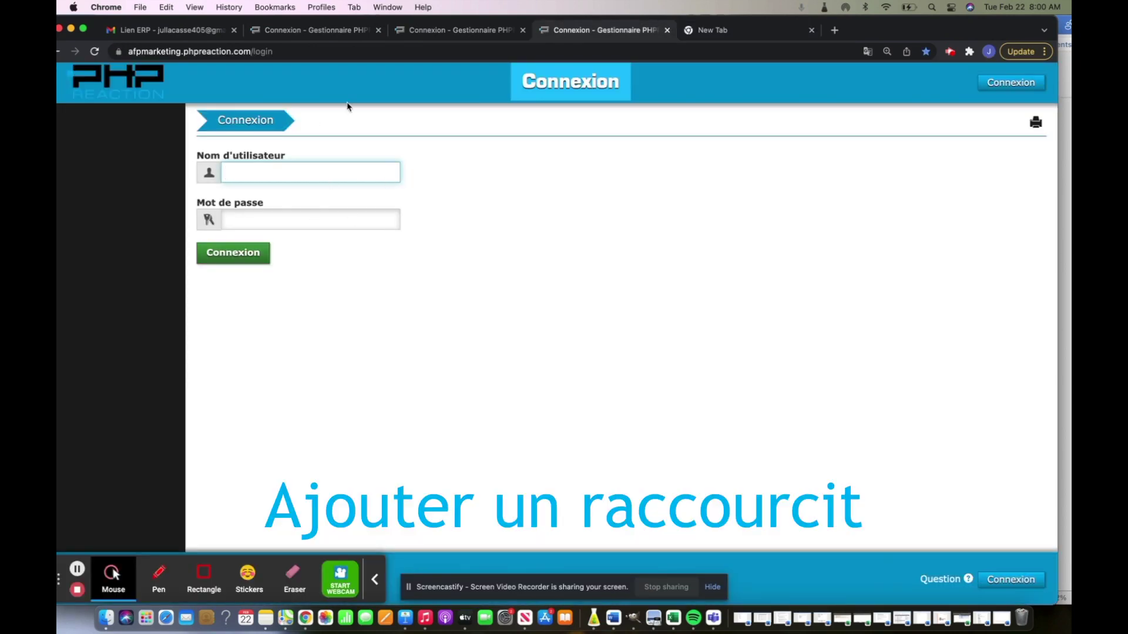
right_click(324, 50)
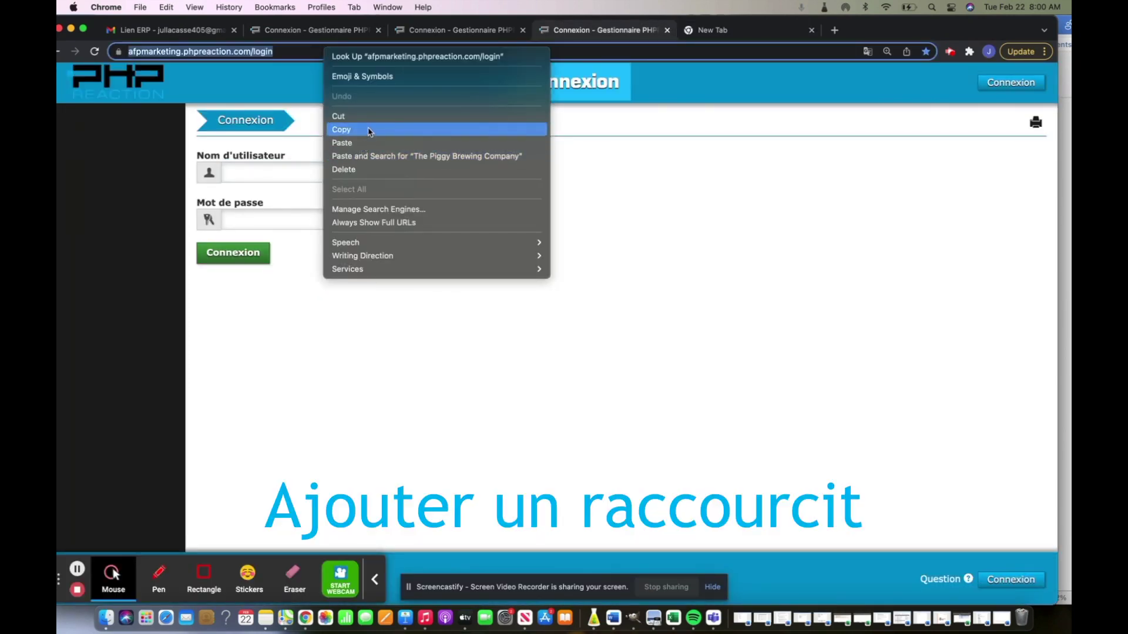
left_click(370, 130)
left_click(722, 35)
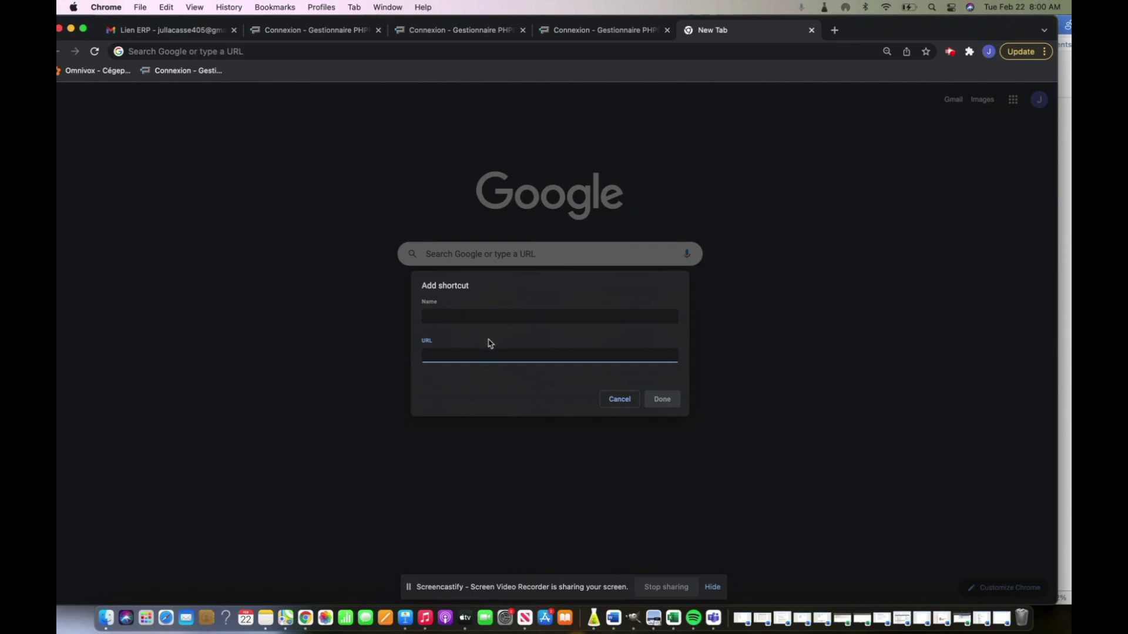
key("super+v")
left_click(661, 400)
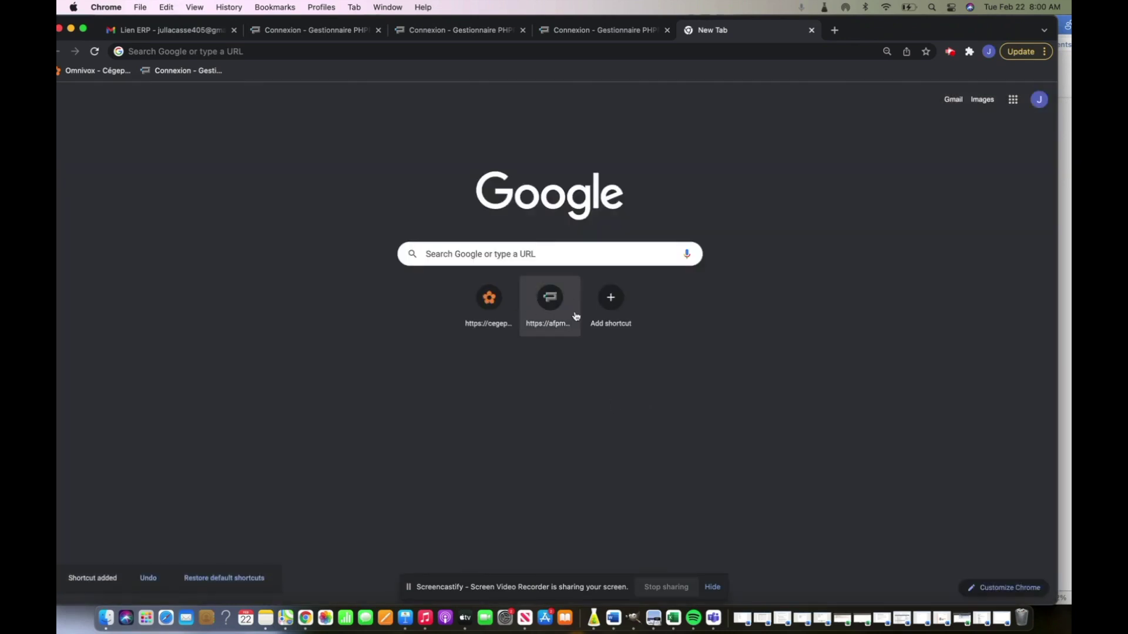
left_click(556, 302)
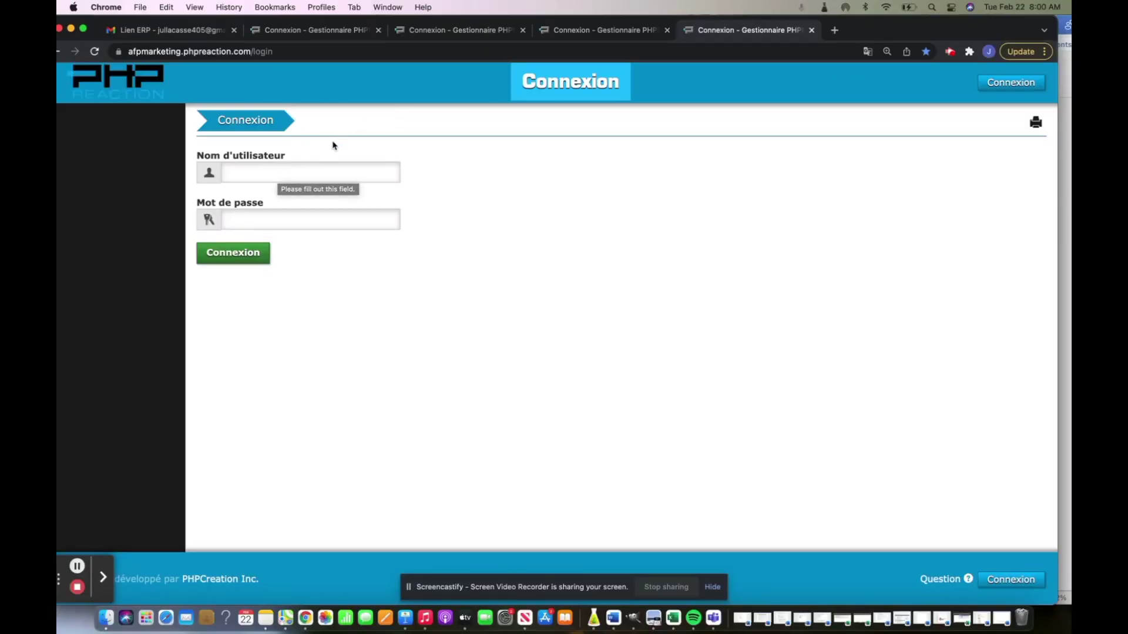
- Enter the ERP username and password, save the credentials in Chrome, and click Connexion
left_click(317, 165)
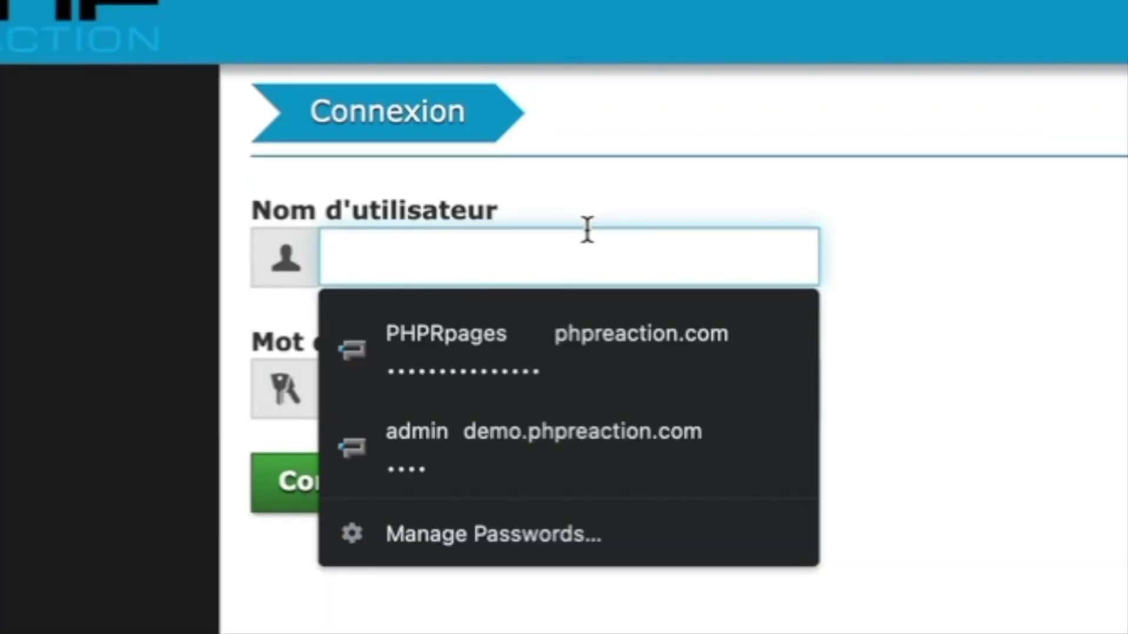
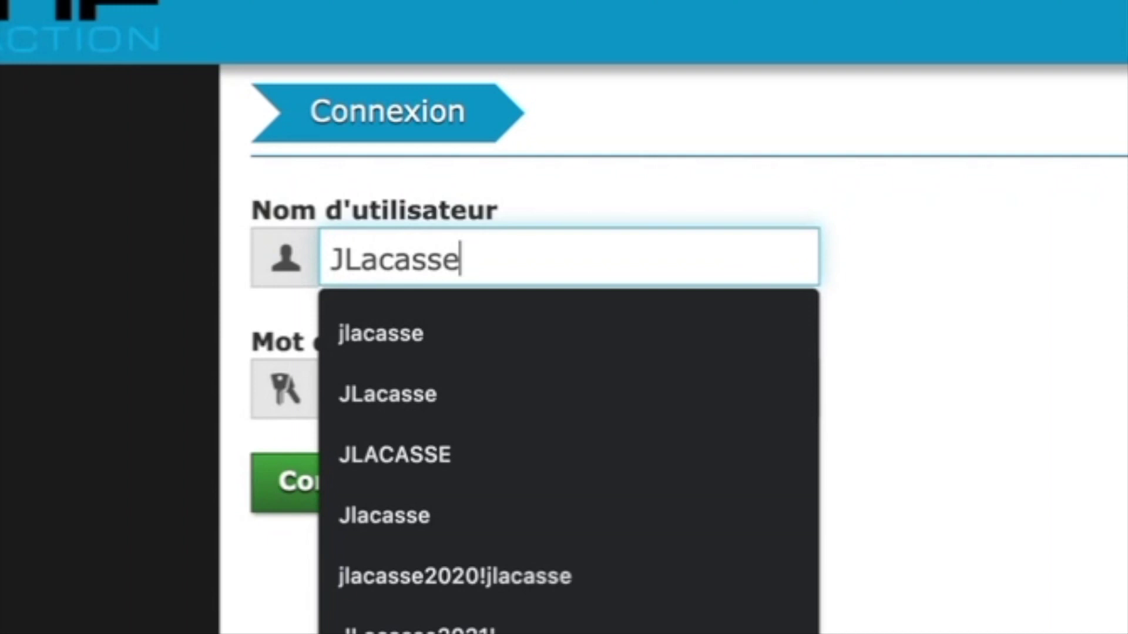
left_click(1065, 436)
left_click(547, 400)
type("************")
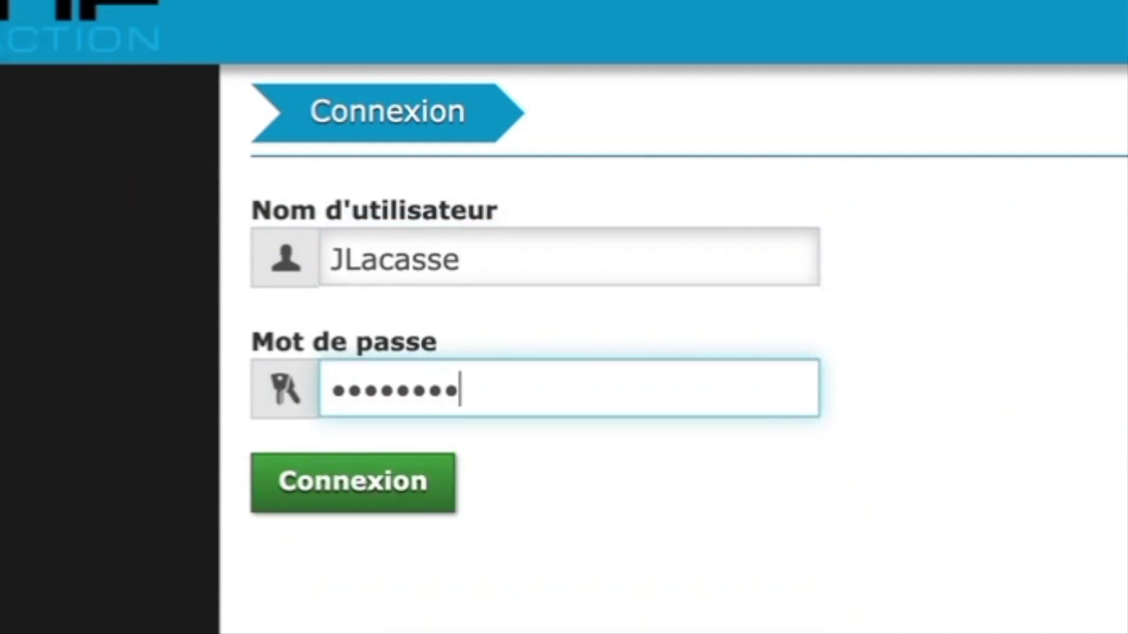
type("**")
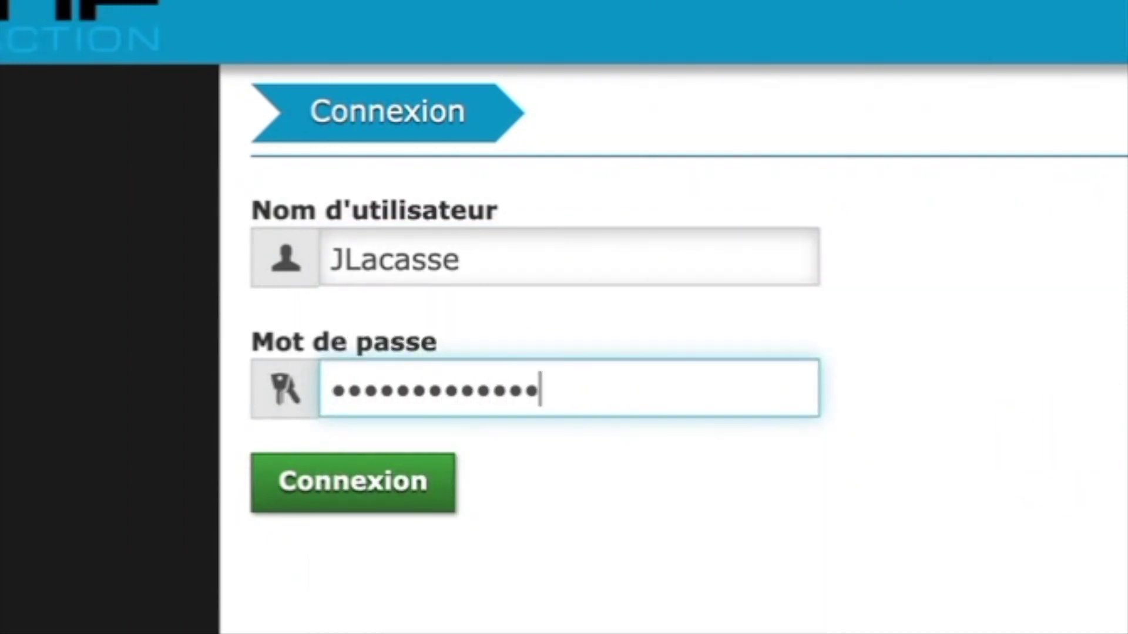
left_click(541, 290)
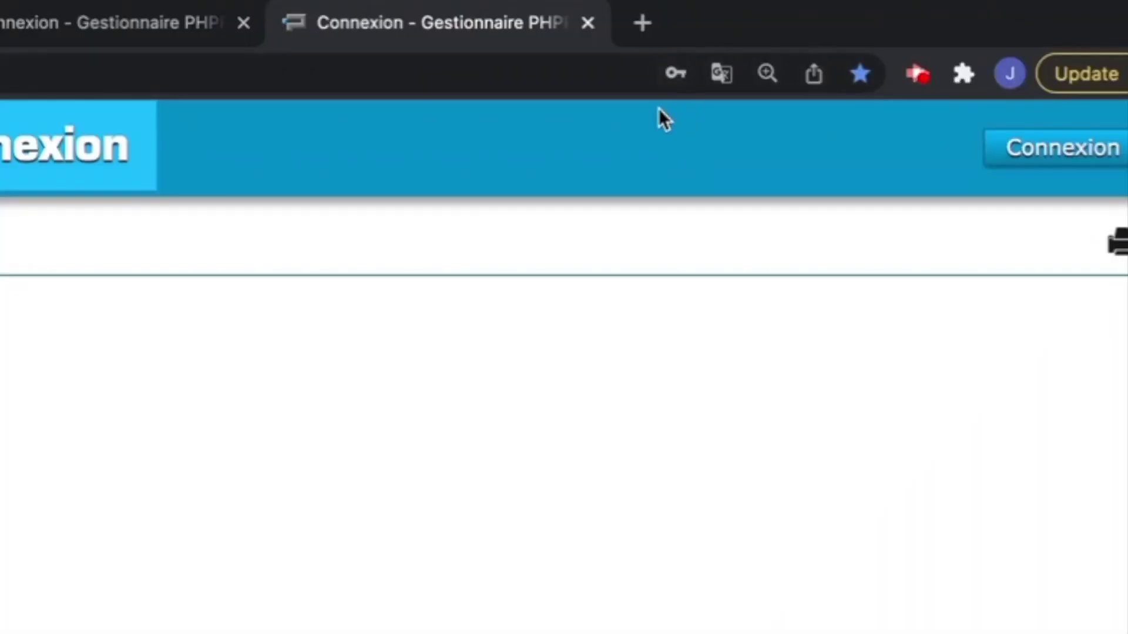
left_click(674, 76)
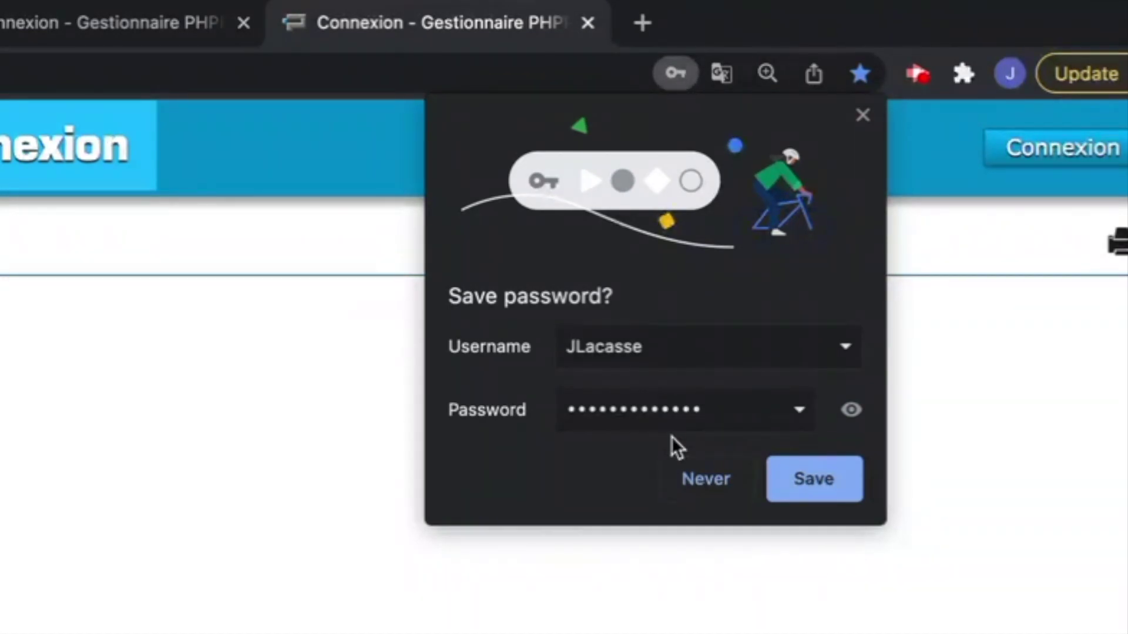
left_click(820, 477)
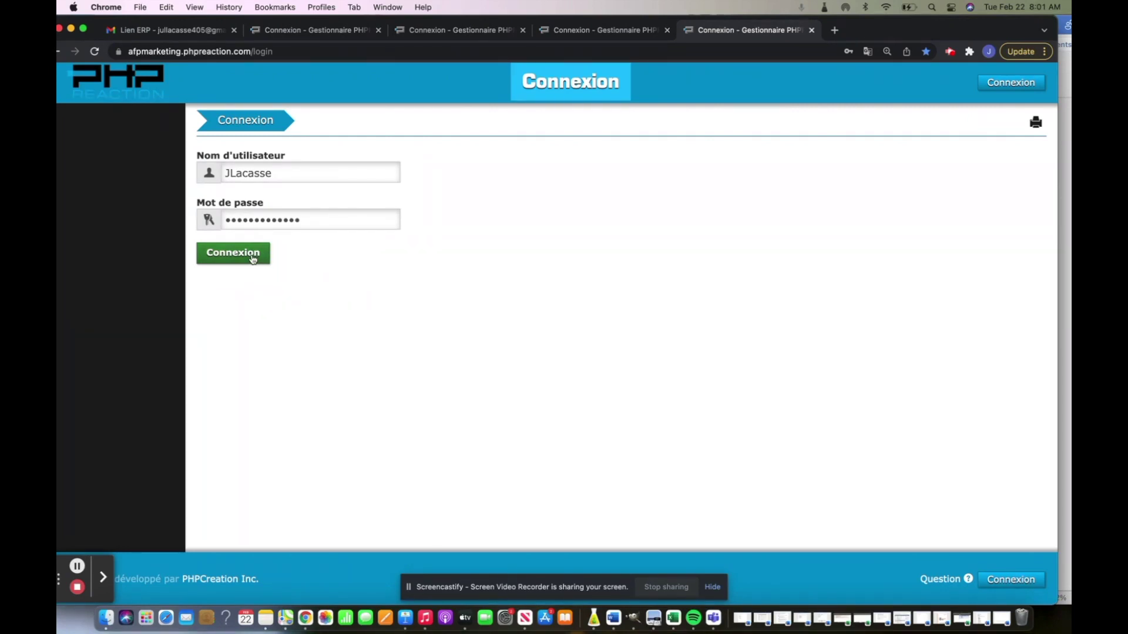
left_click(253, 259)
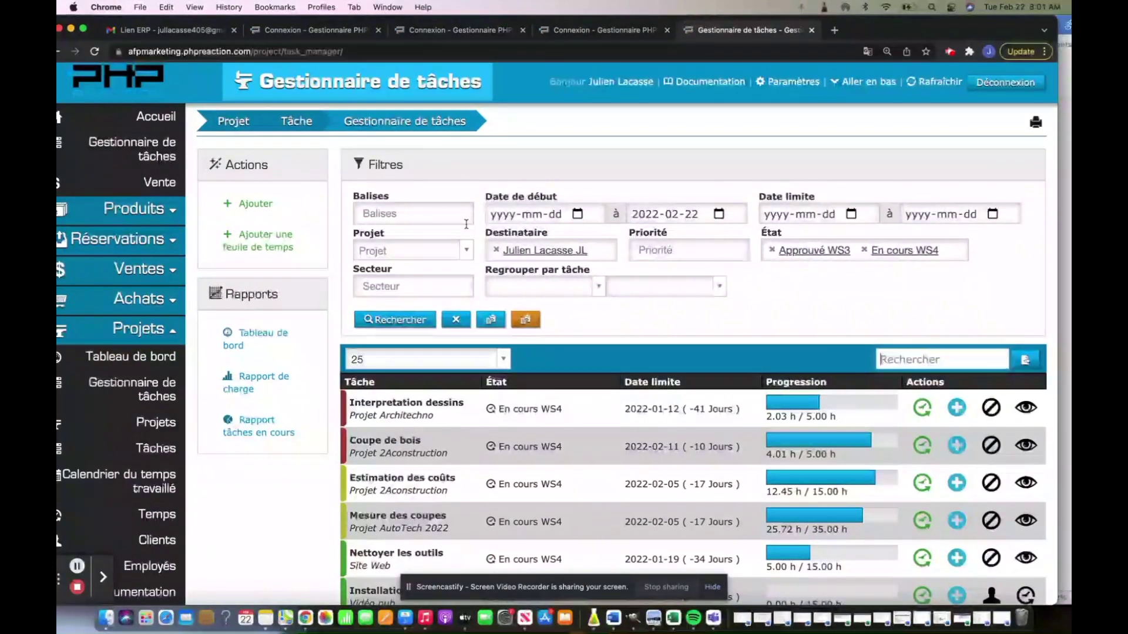
- In a new tab, open the afpmarketing shortcut tile and log in with the saved credentials
left_click(836, 30)
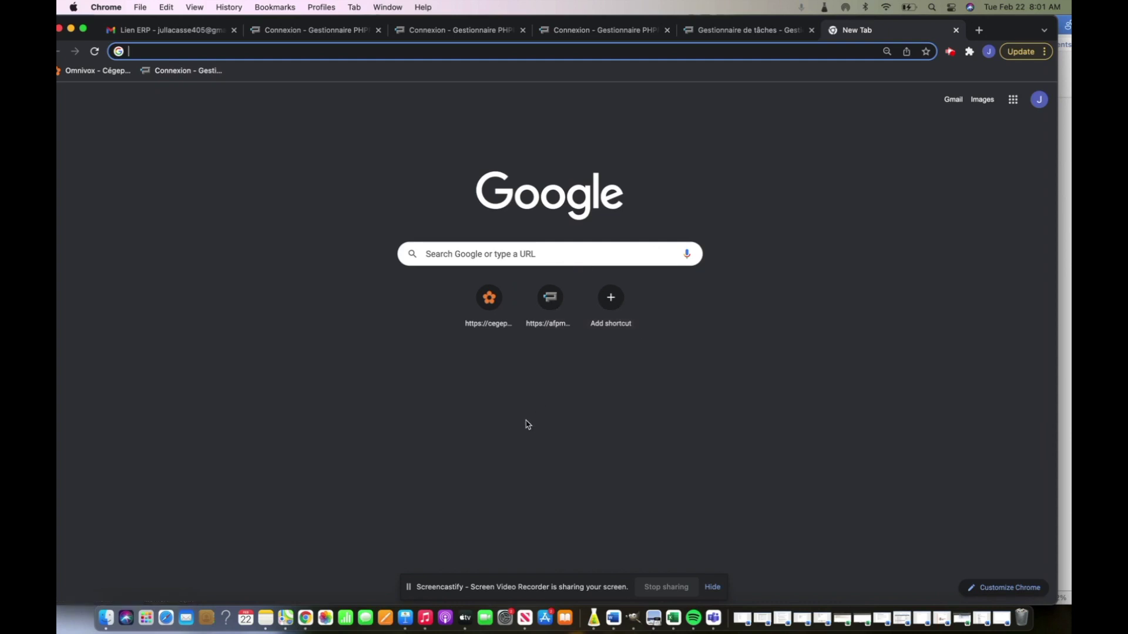
left_click(190, 35)
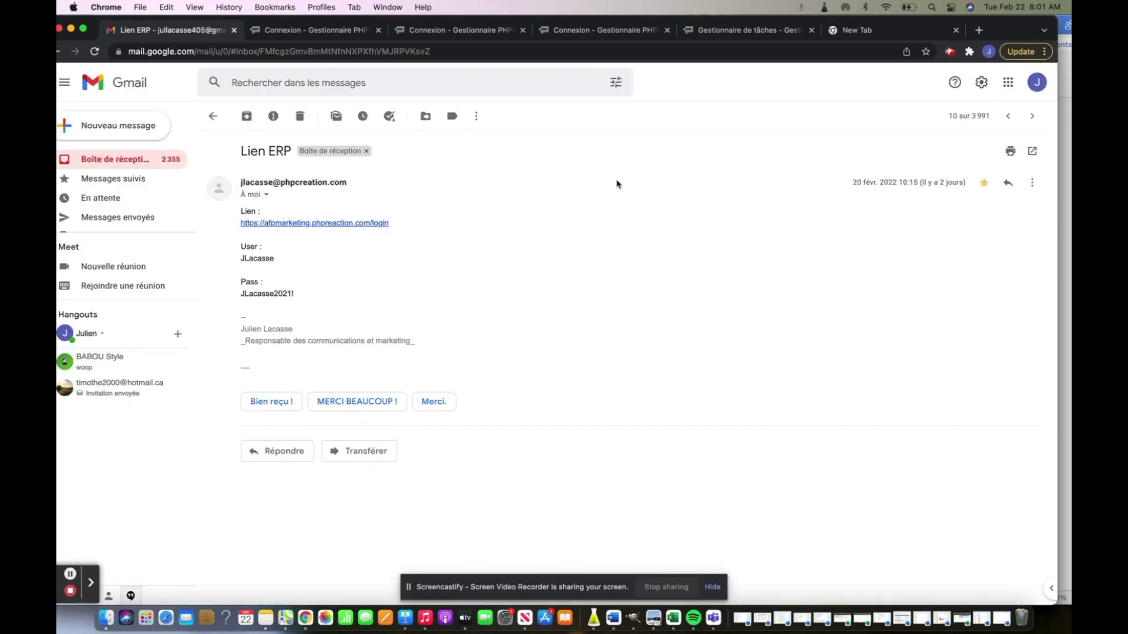
left_click(887, 36)
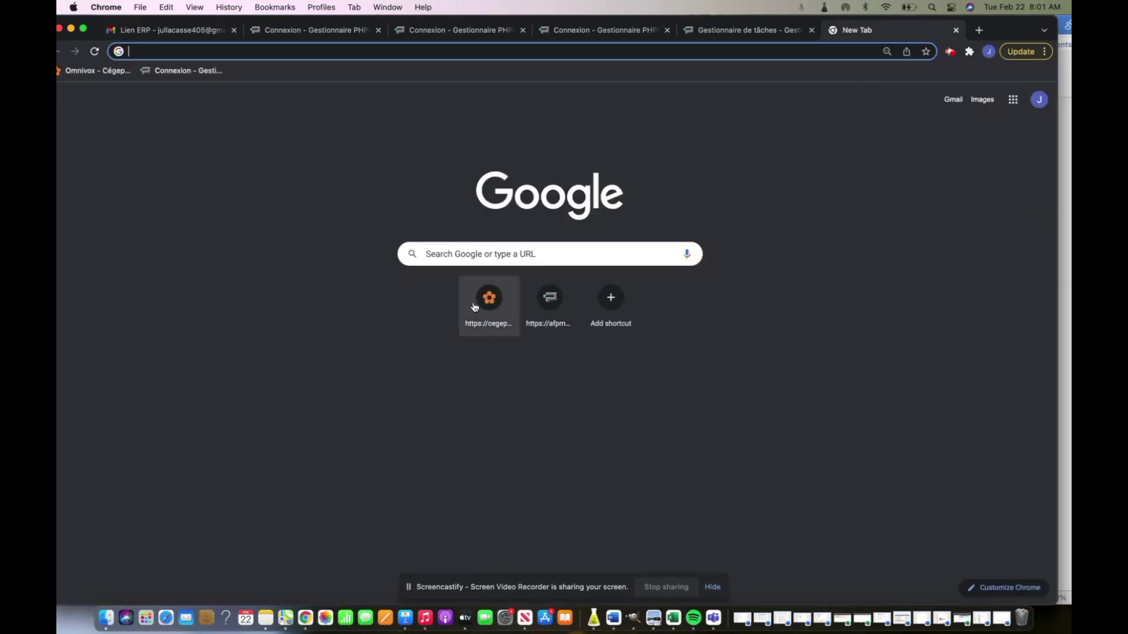
left_click(557, 301)
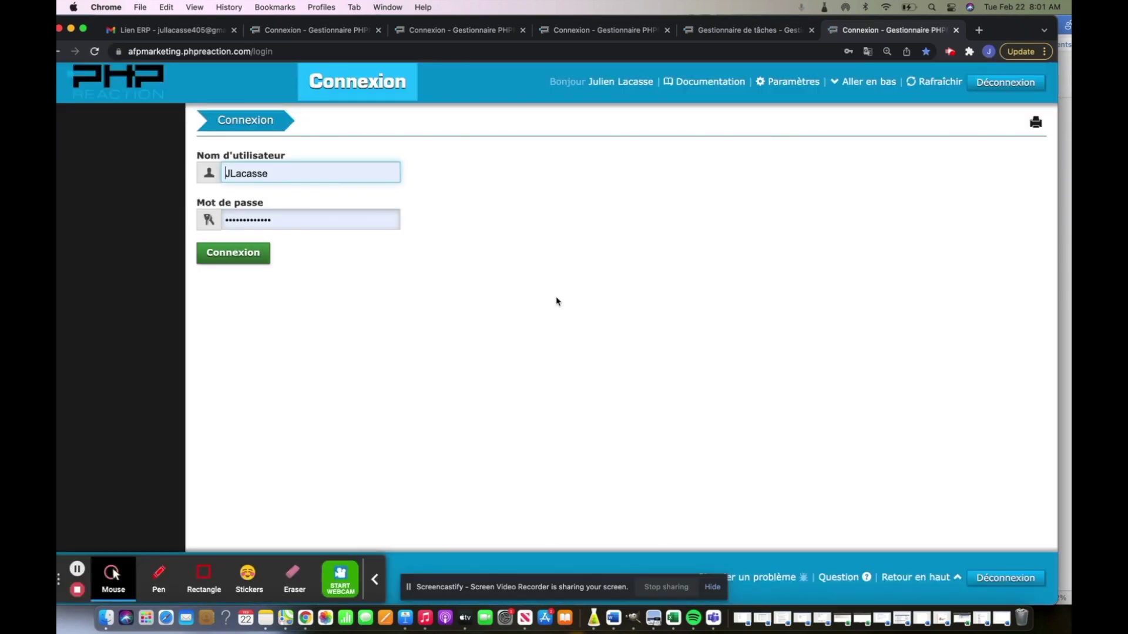
left_click(242, 263)
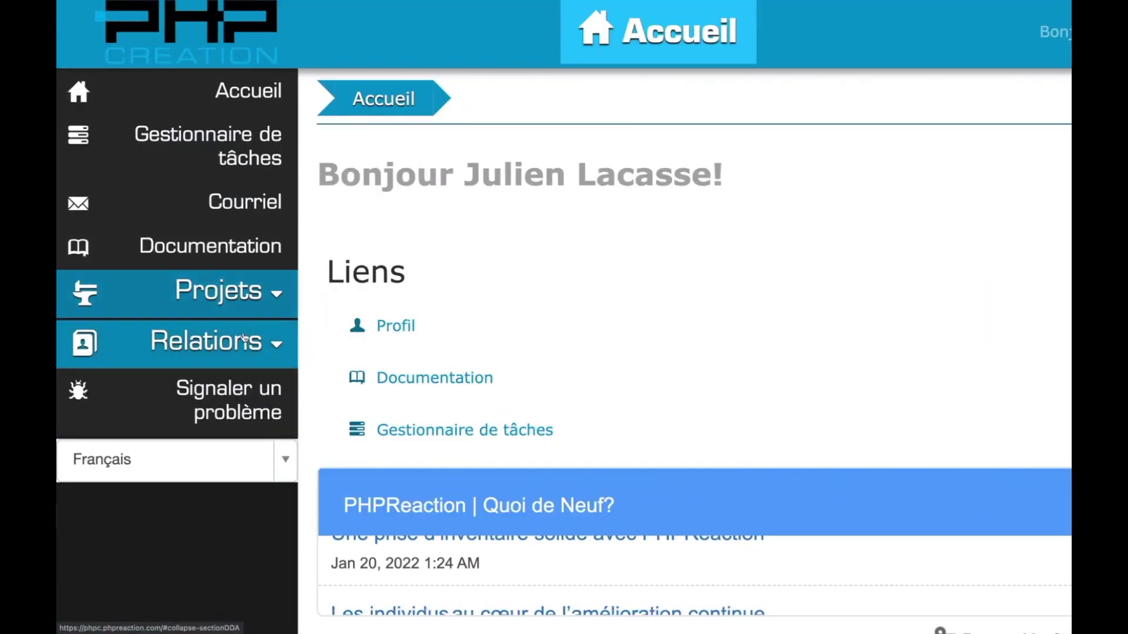
- Expand the Projets sidebar section to show Tâches, Temps, Clients and Calendrier du temps travaillé
left_click(275, 294)
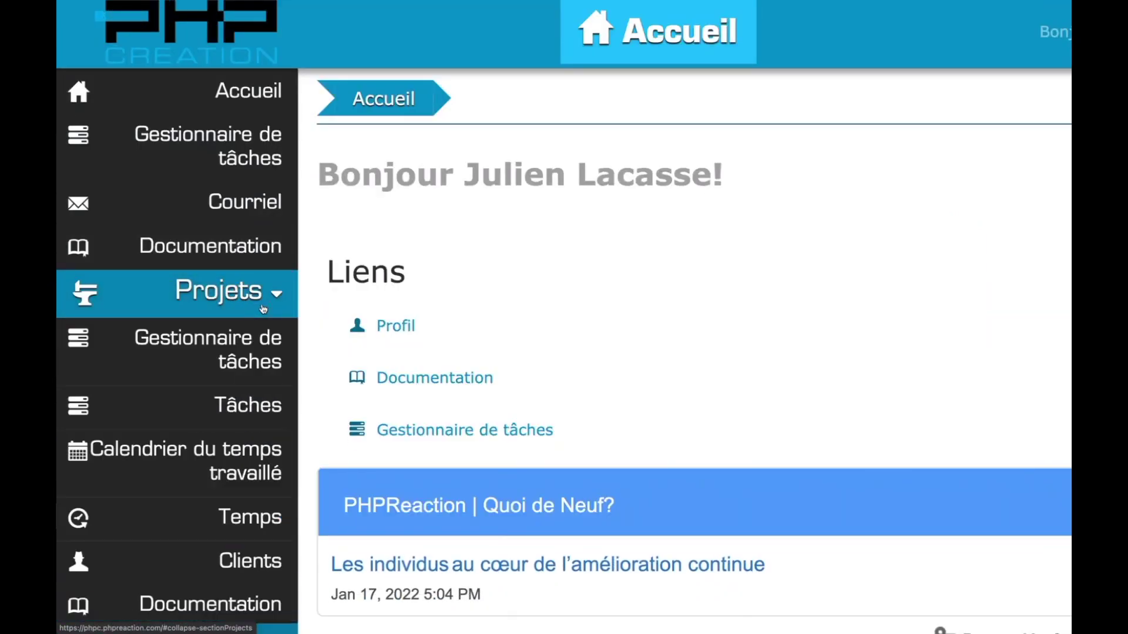
scroll(262, 310, "down", 2)
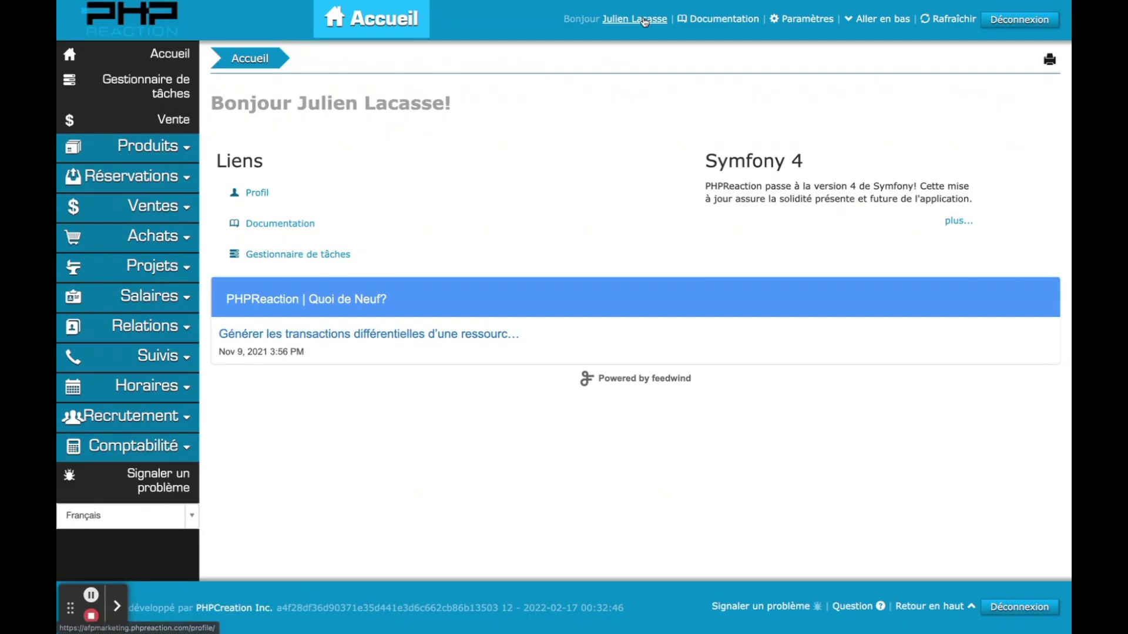
- Change the Profil's Nom d'utilisateur to the user's first name, save with Mettre à jour, and dismiss Chrome's password prompt
left_click(644, 20)
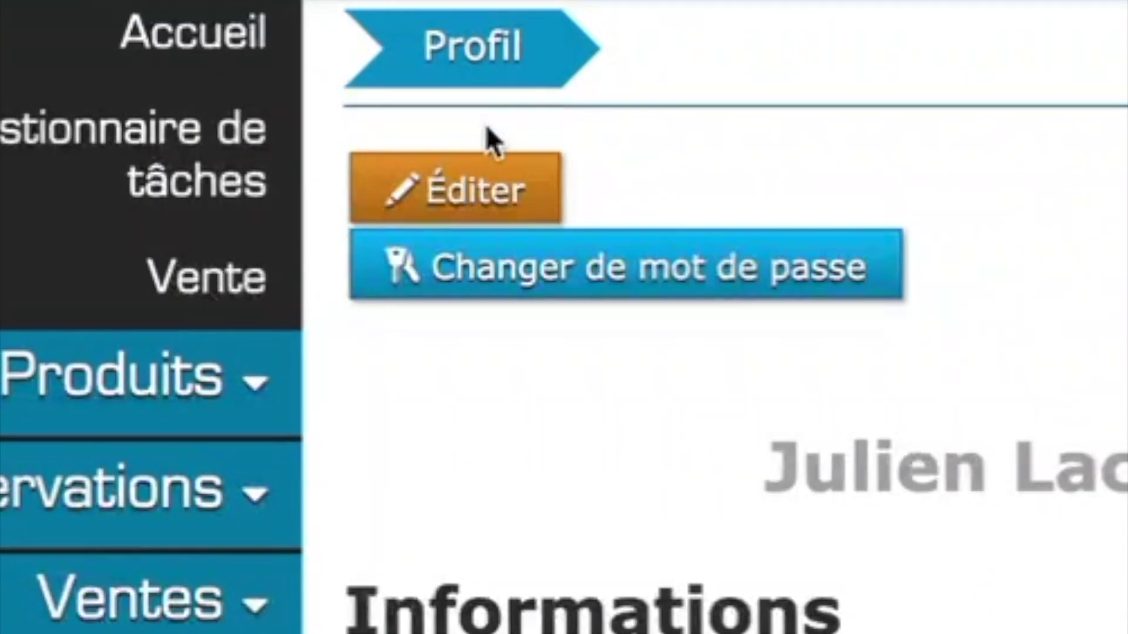
left_click(441, 193)
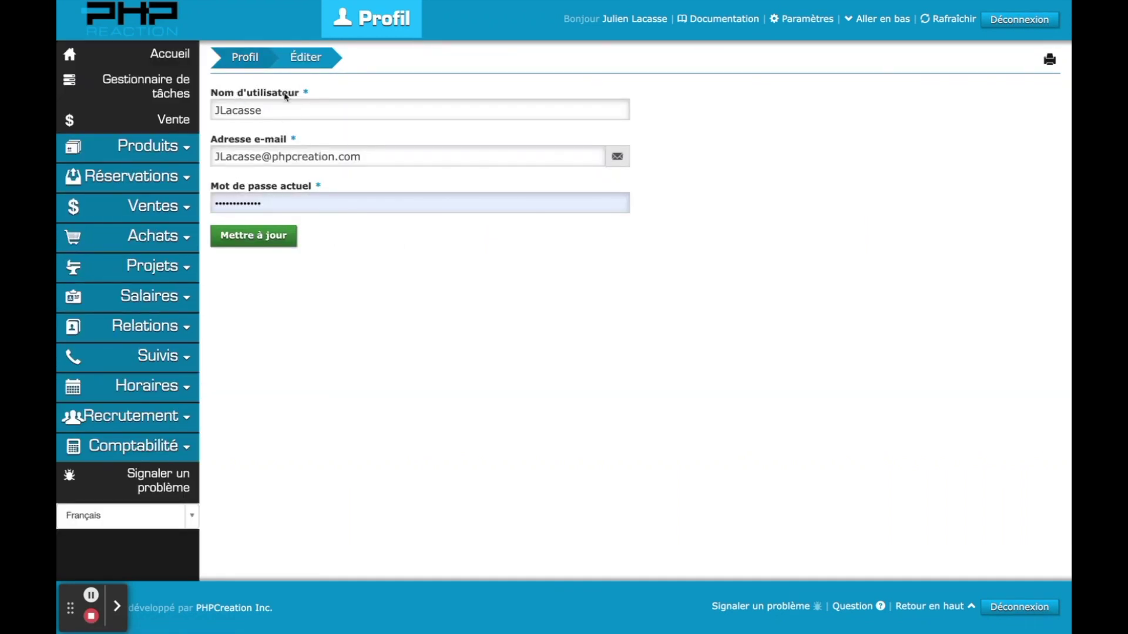
left_click(278, 114)
key("BackSpace")
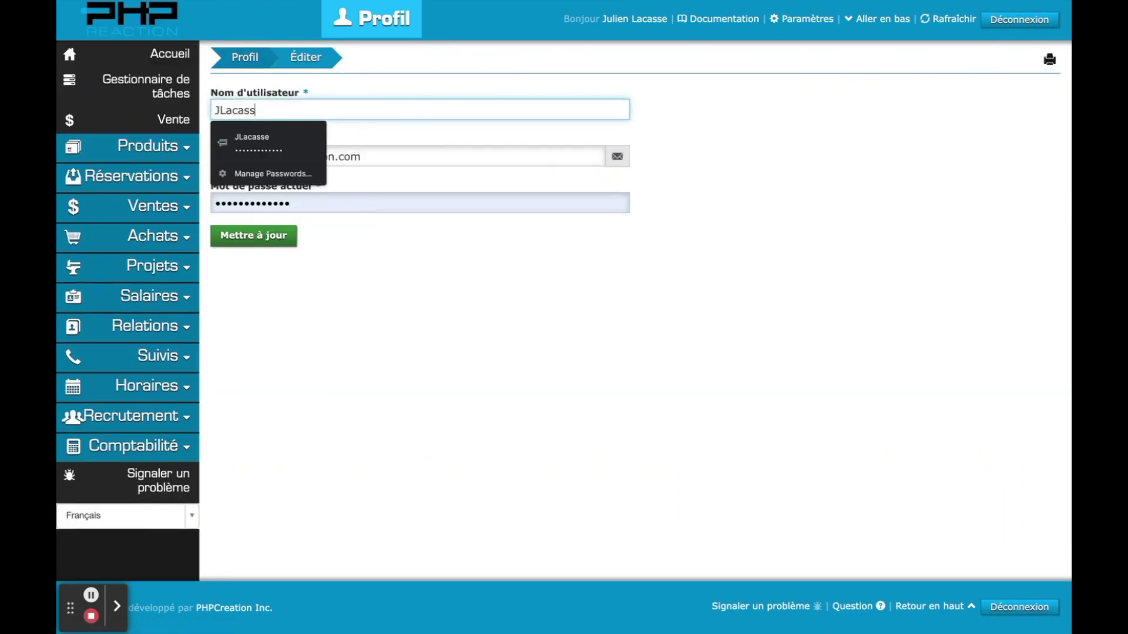
key("BackSpace")
key("BackSpace")
type("ilien")
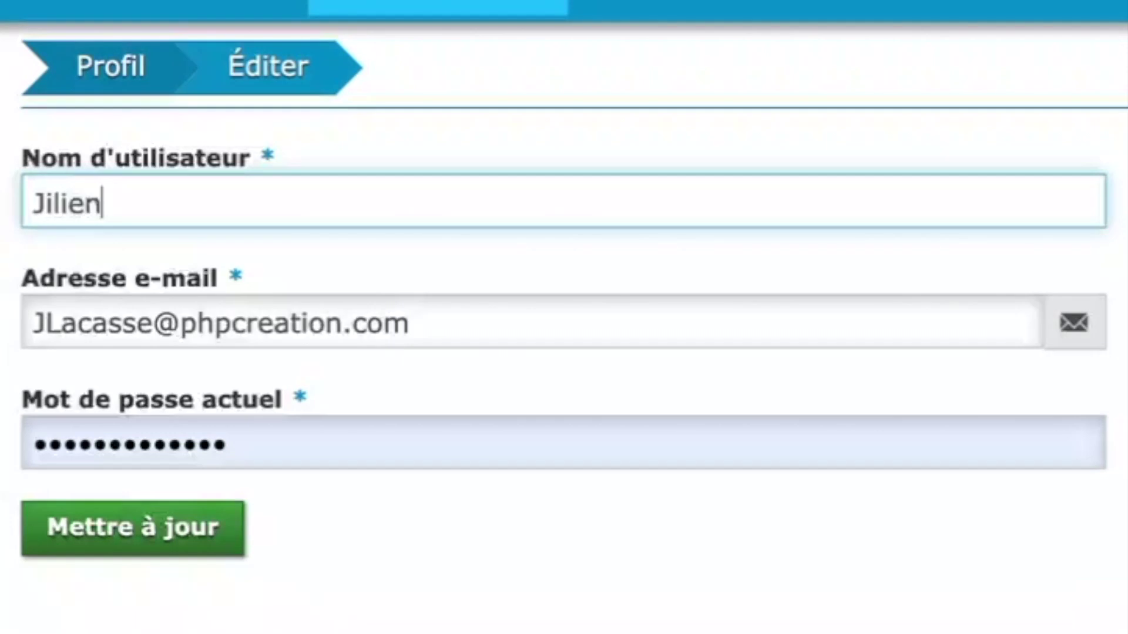
key("BackSpace")
key("BackSpace")
key("BackSpace")
key("BackSpace")
key("BackSpace")
type("ulien")
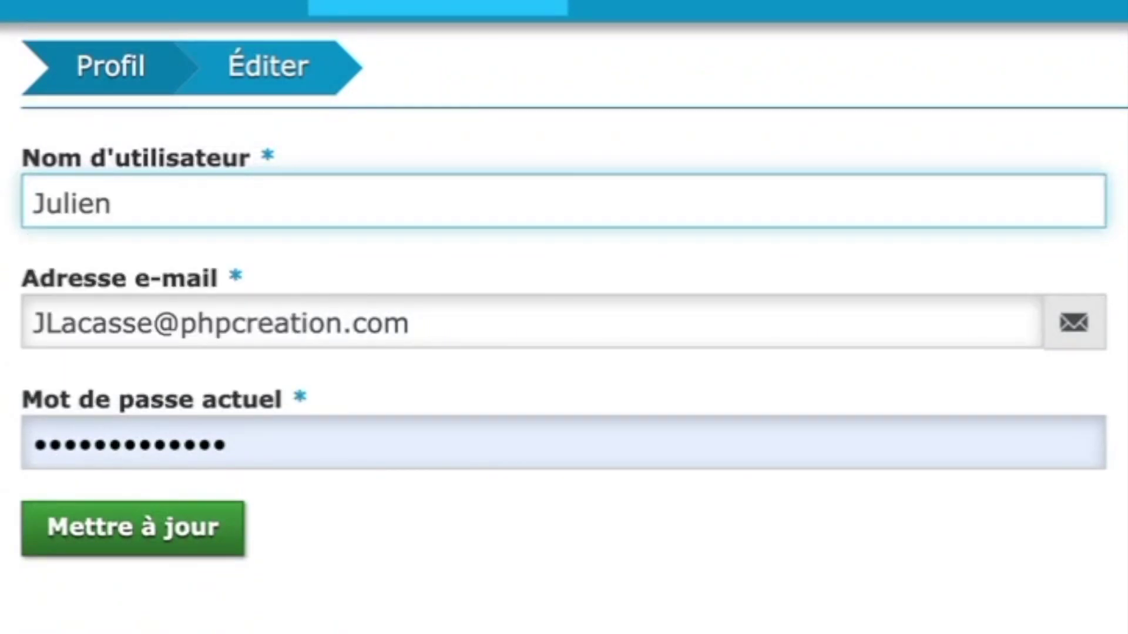
left_click(65, 617)
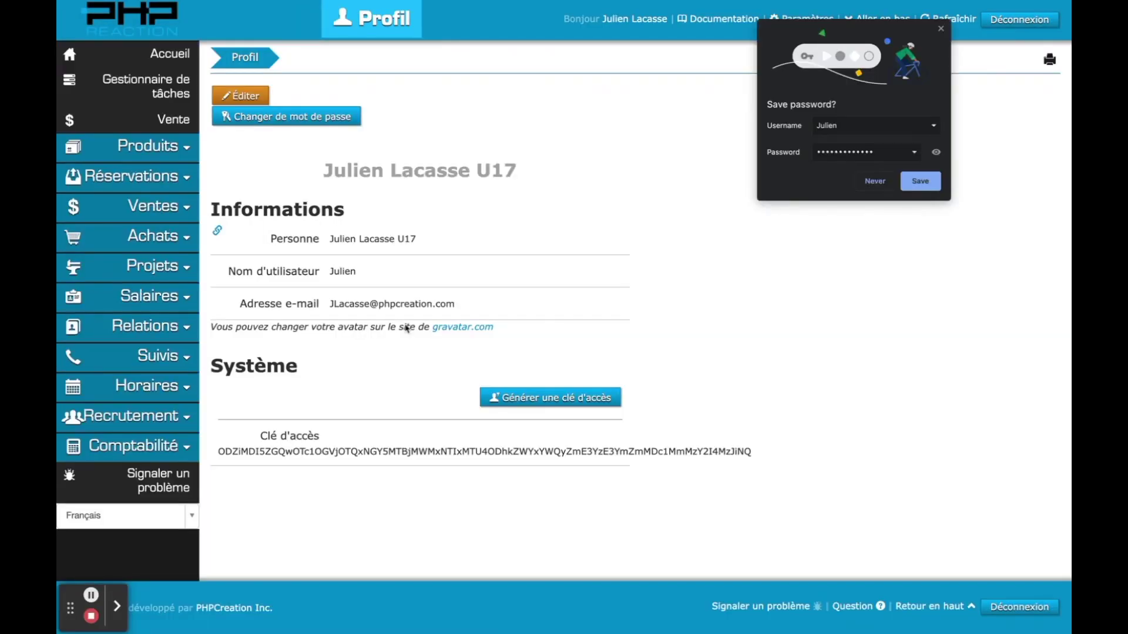
left_click(941, 31)
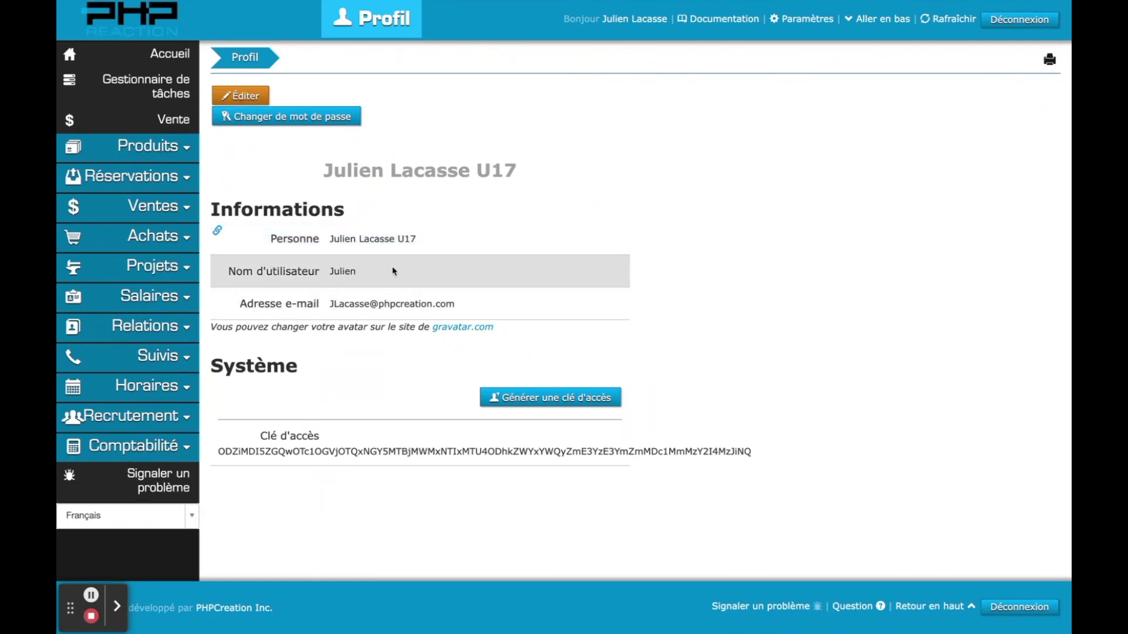
- Enter the current, new and repeated passwords in Changer de mot de passe, submit, and dismiss Chrome's prompt
left_click(318, 116)
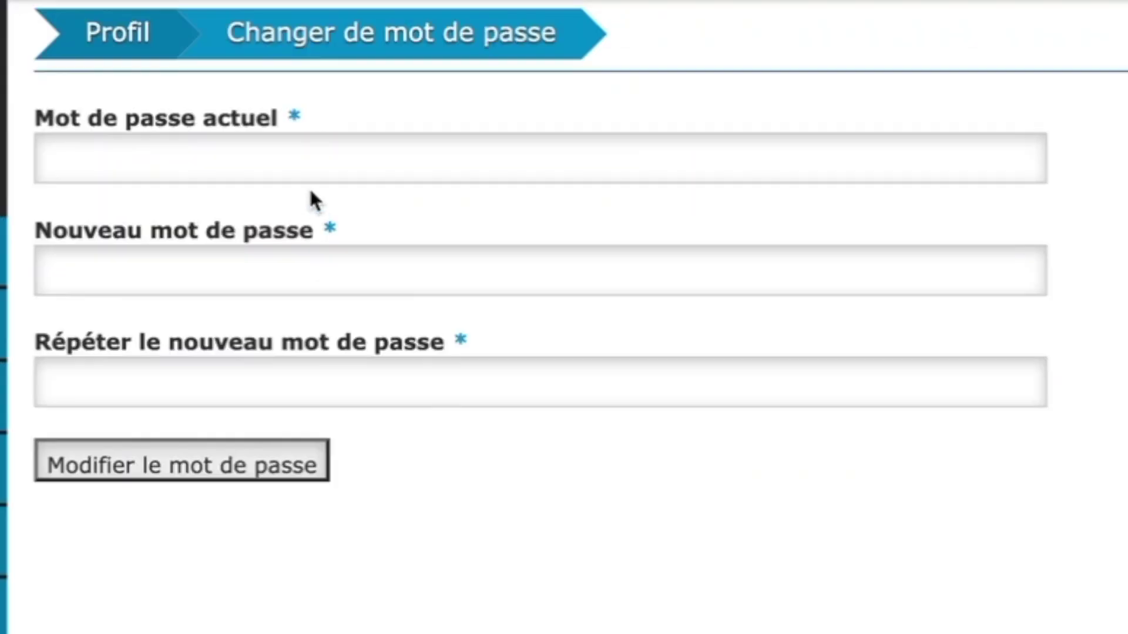
left_click(320, 112)
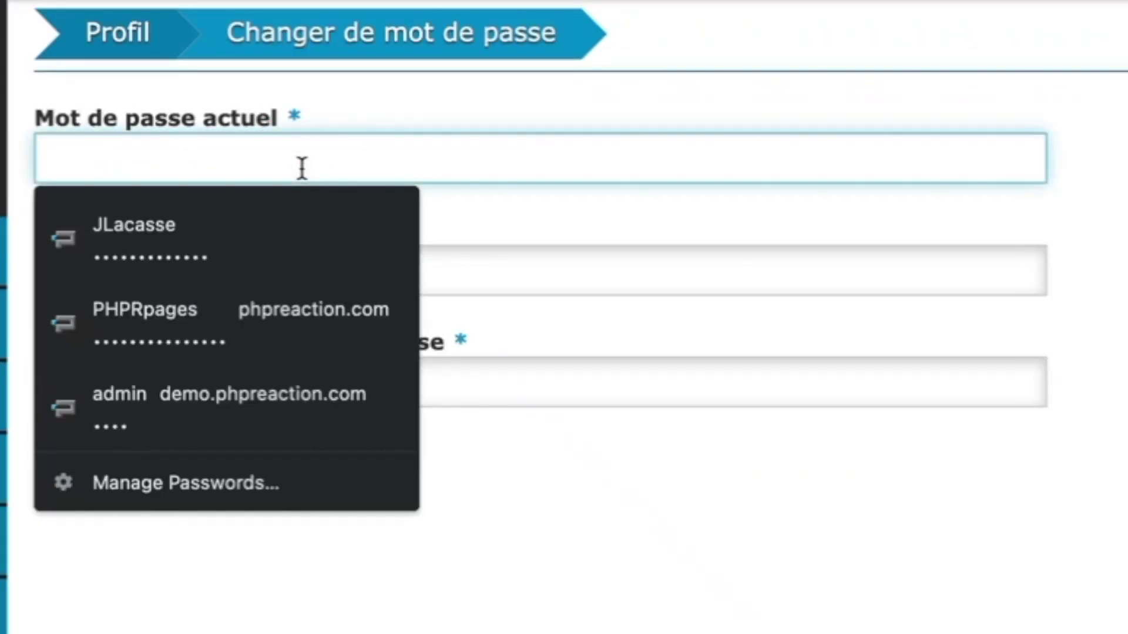
type("a")
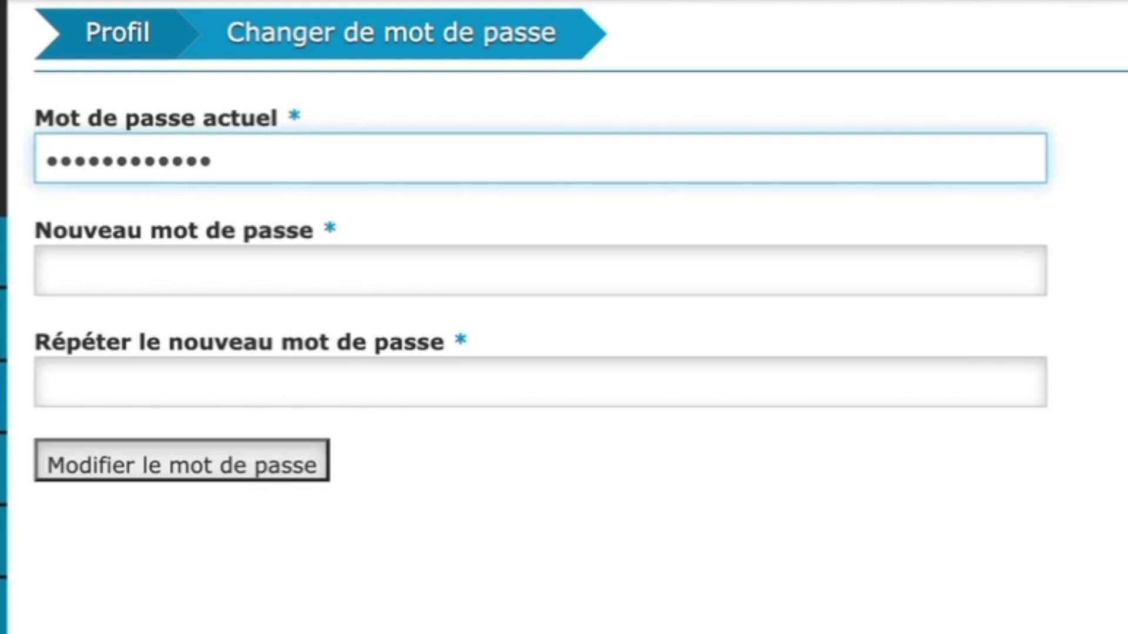
left_click(232, 278)
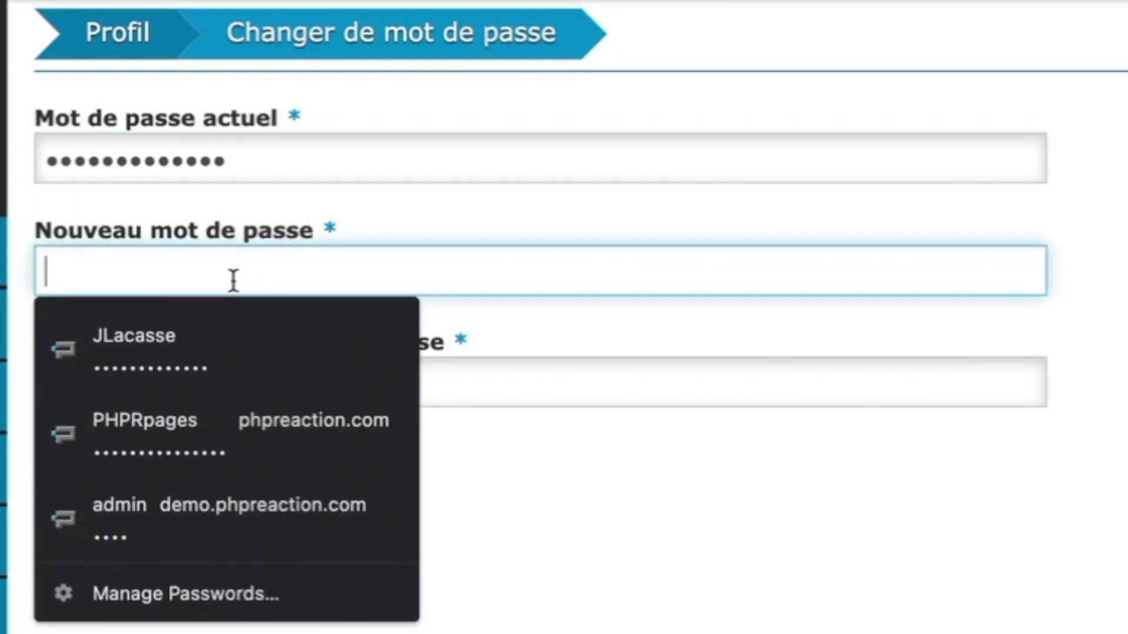
type("aaaaa")
left_click(277, 370)
type("aaaa")
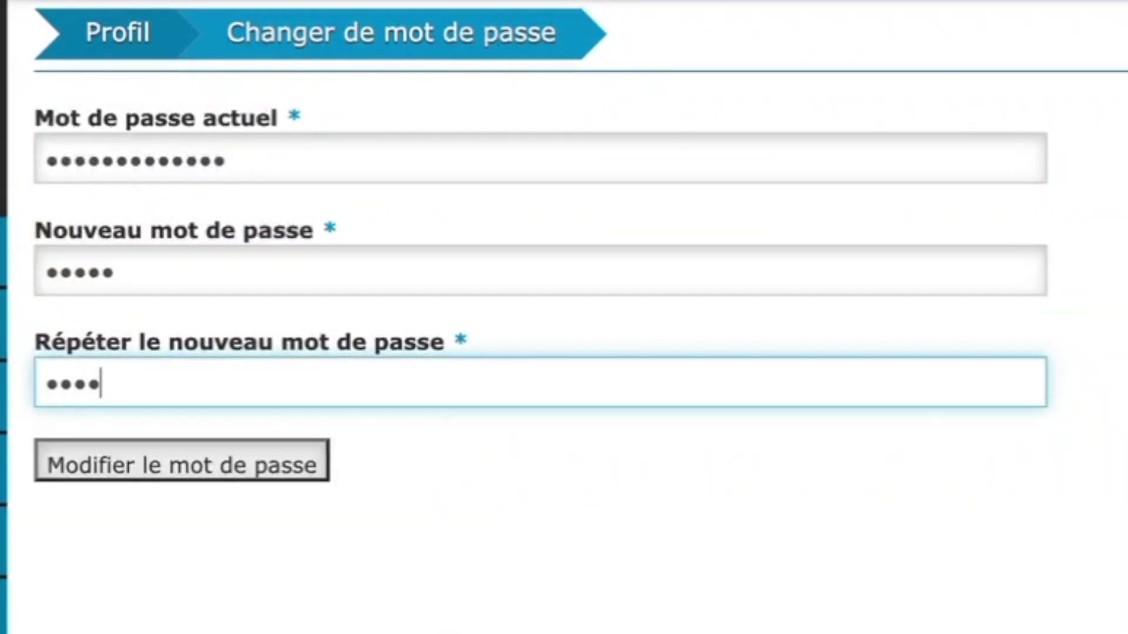
left_click(279, 473)
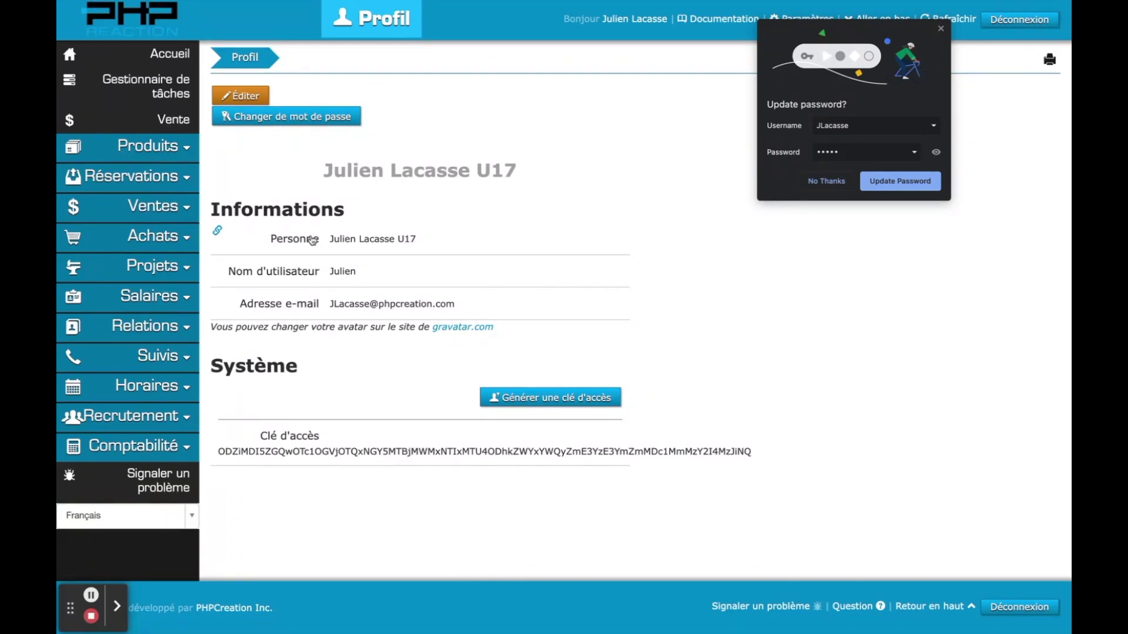
left_click(939, 32)
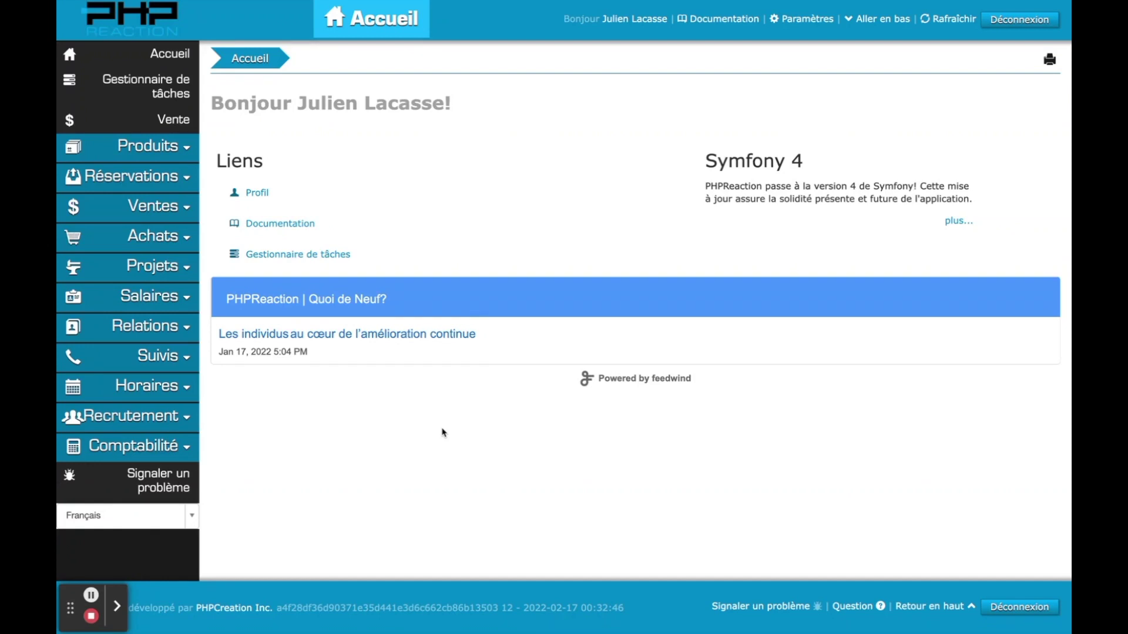
- Open Ventes > Ventes and scroll the 28-invoice list down to its 22,012.30 $ total
left_click(157, 205)
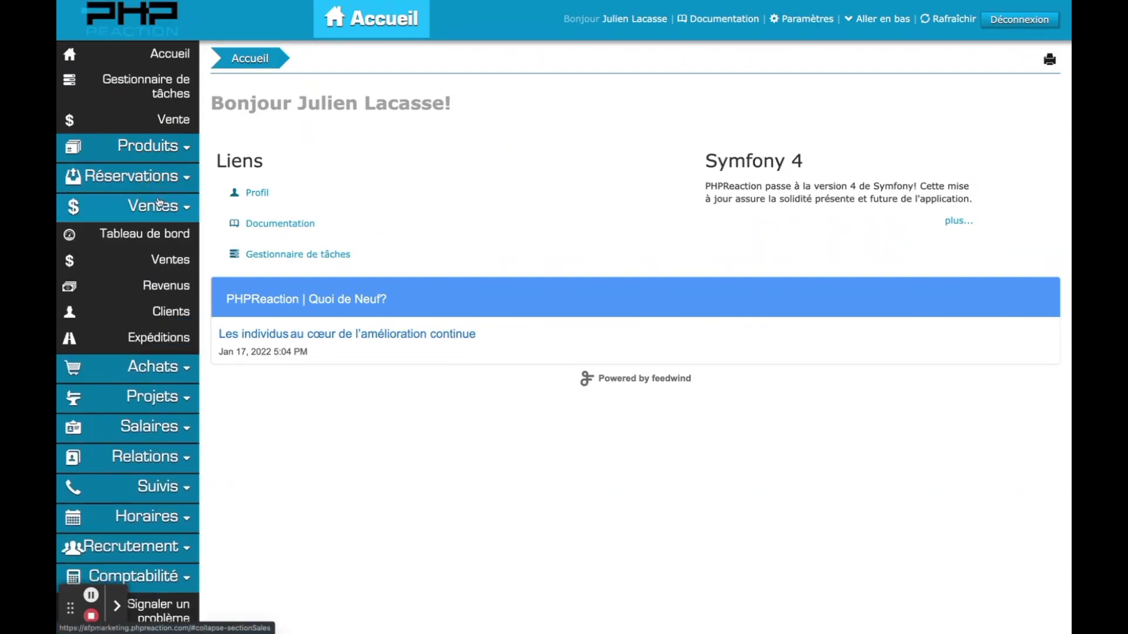
left_click(159, 258)
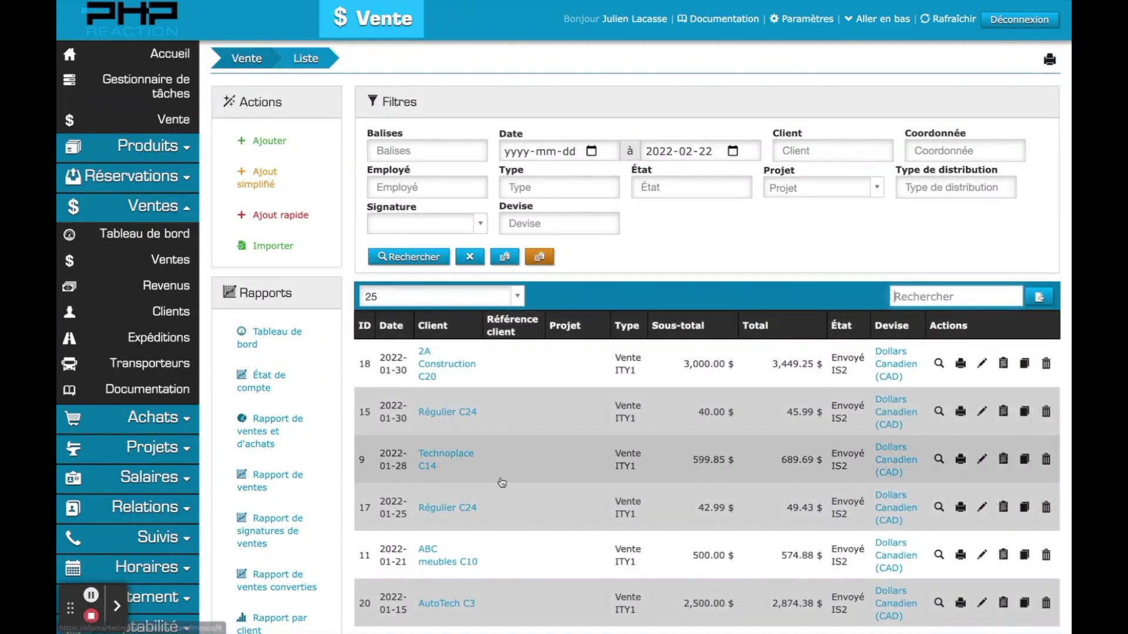
scroll(577, 286, "down", 4)
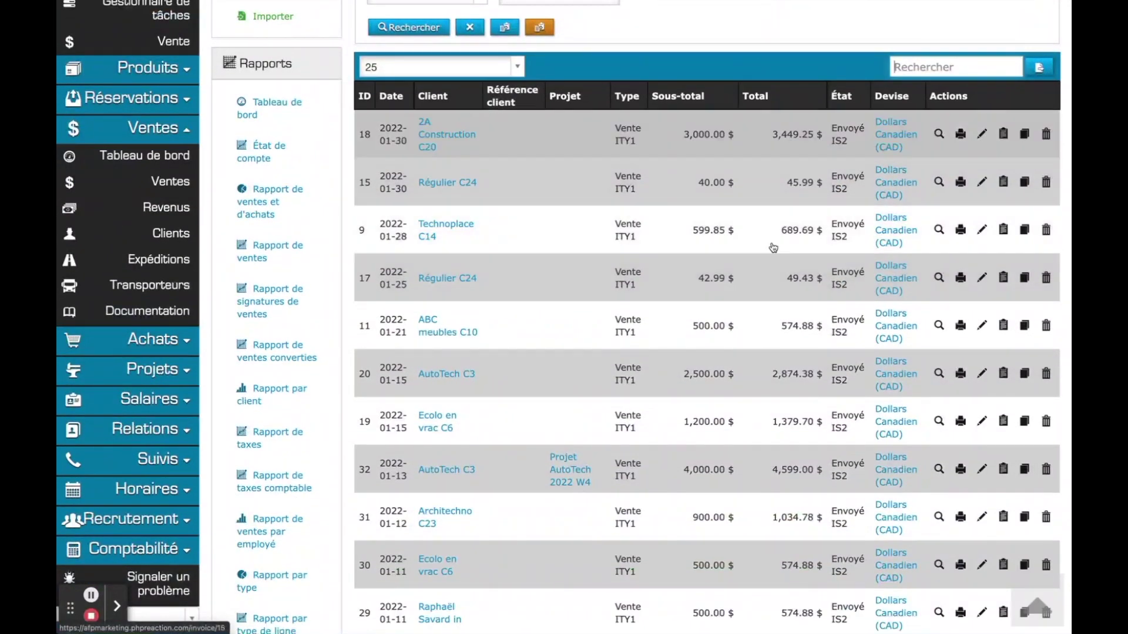
scroll(712, 240, "up", 2)
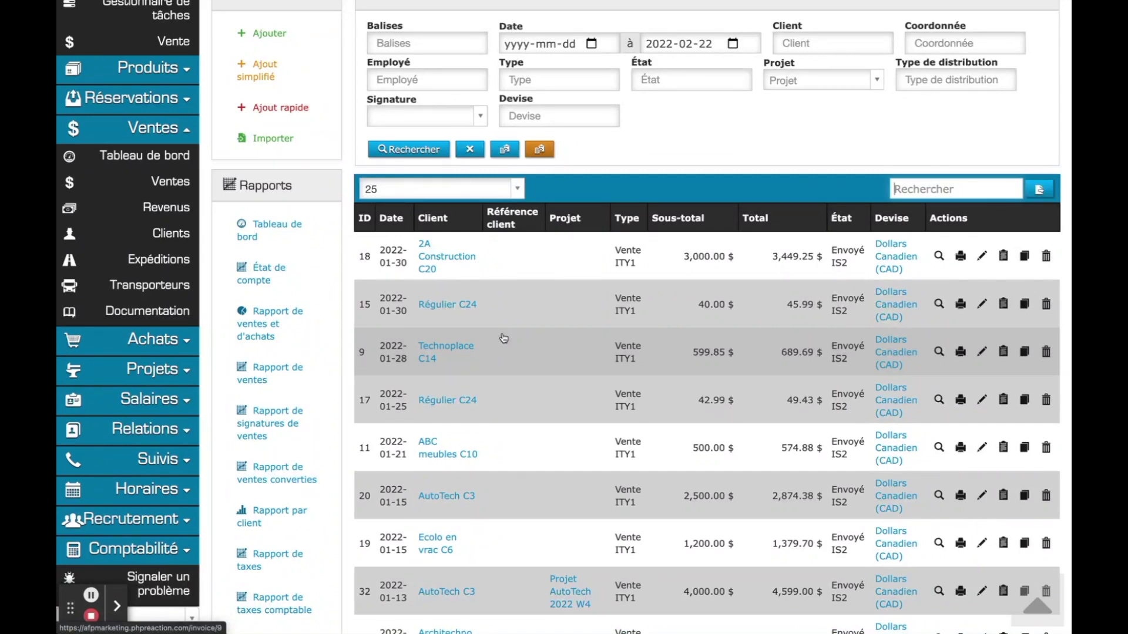
scroll(503, 338, "down", 10)
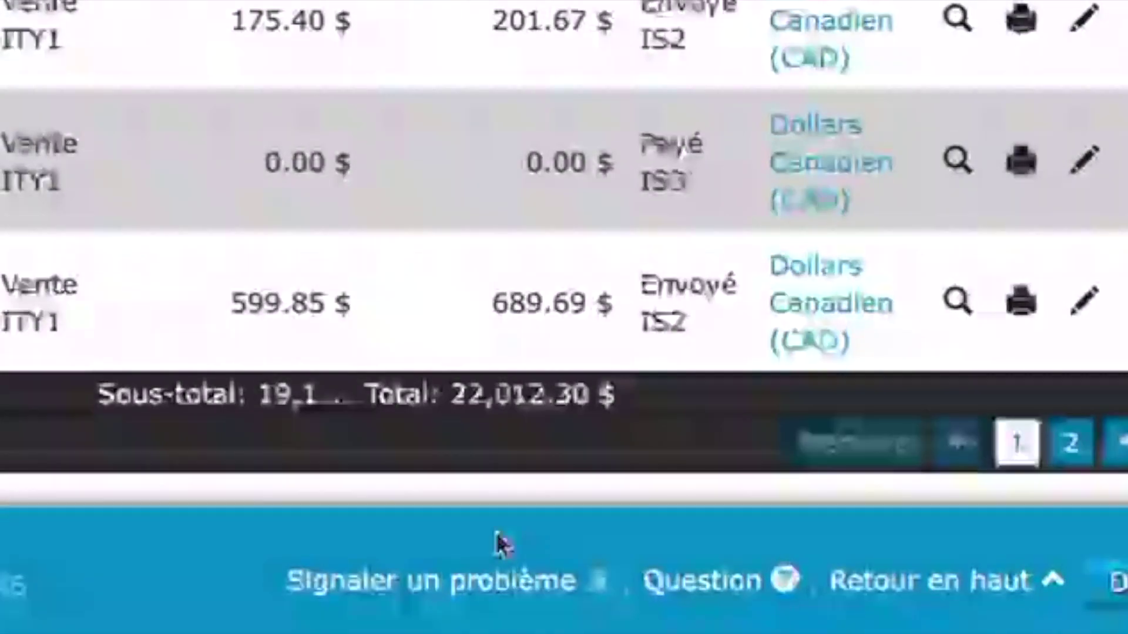
- In Signaler un problème, keep type Problématique / Problem, set severity Mineur / Minor, and focus the description field
left_click(431, 597)
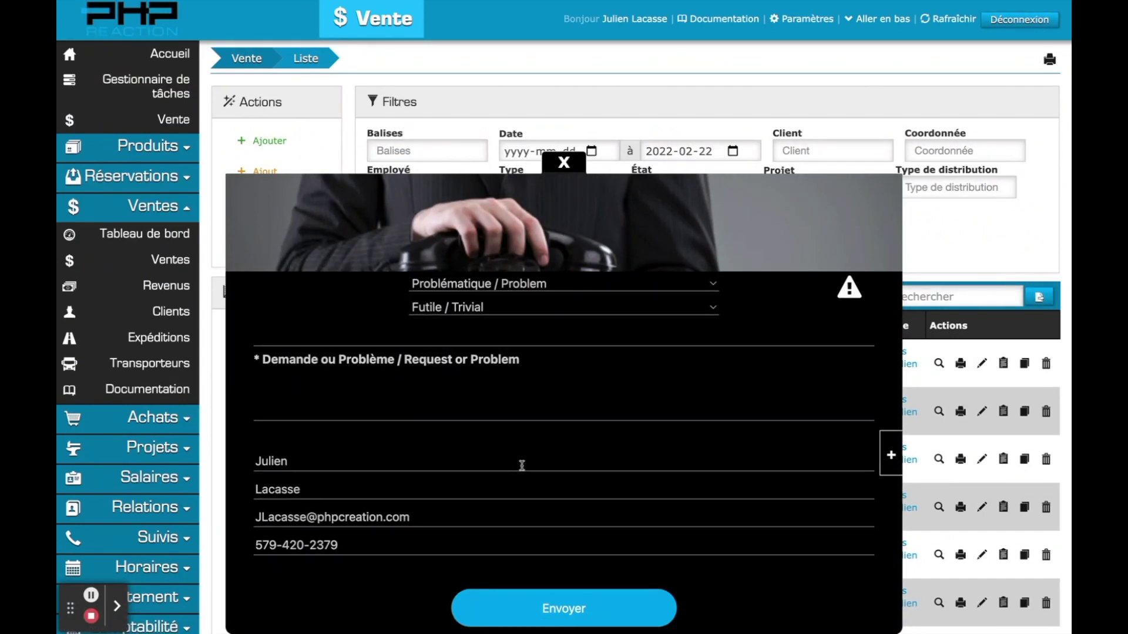
left_click(499, 287)
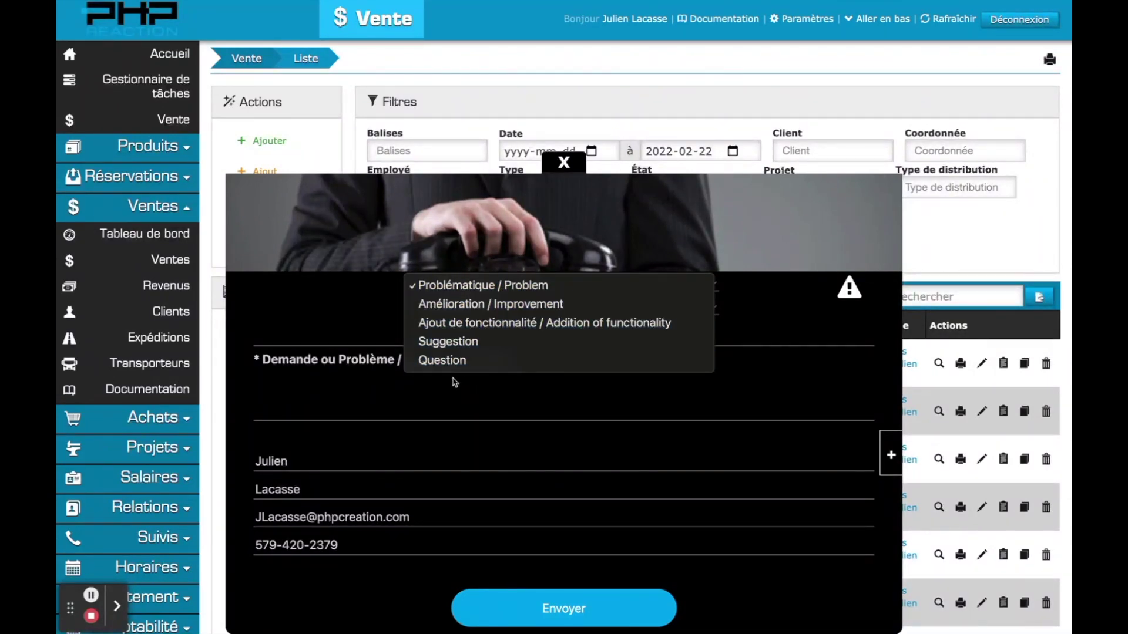
left_click(480, 287)
left_click(475, 309)
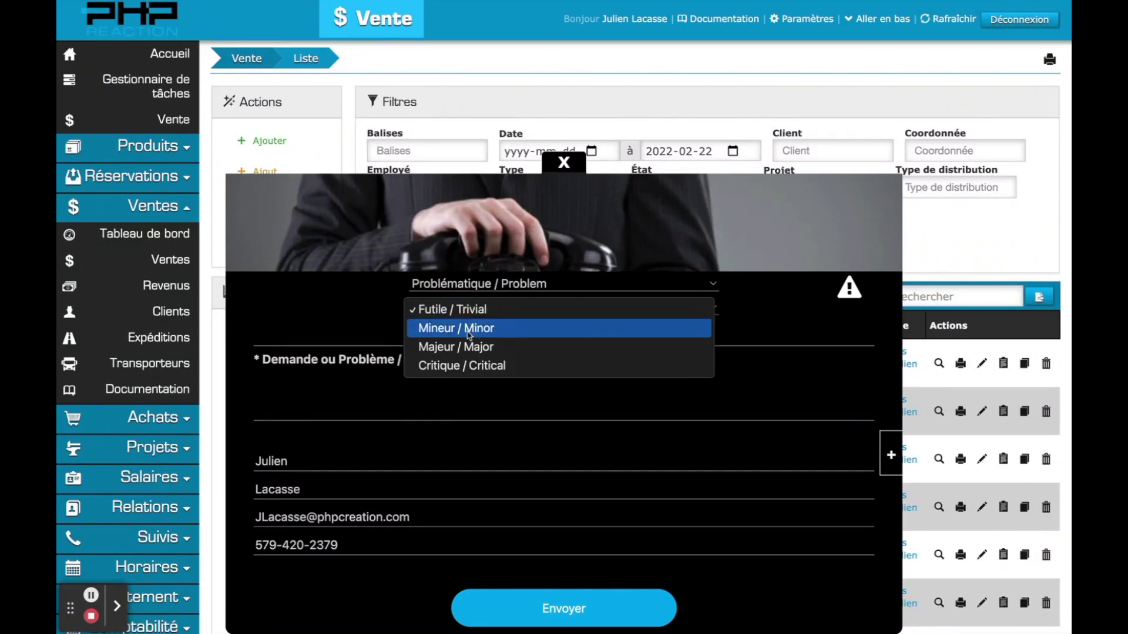
left_click(468, 329)
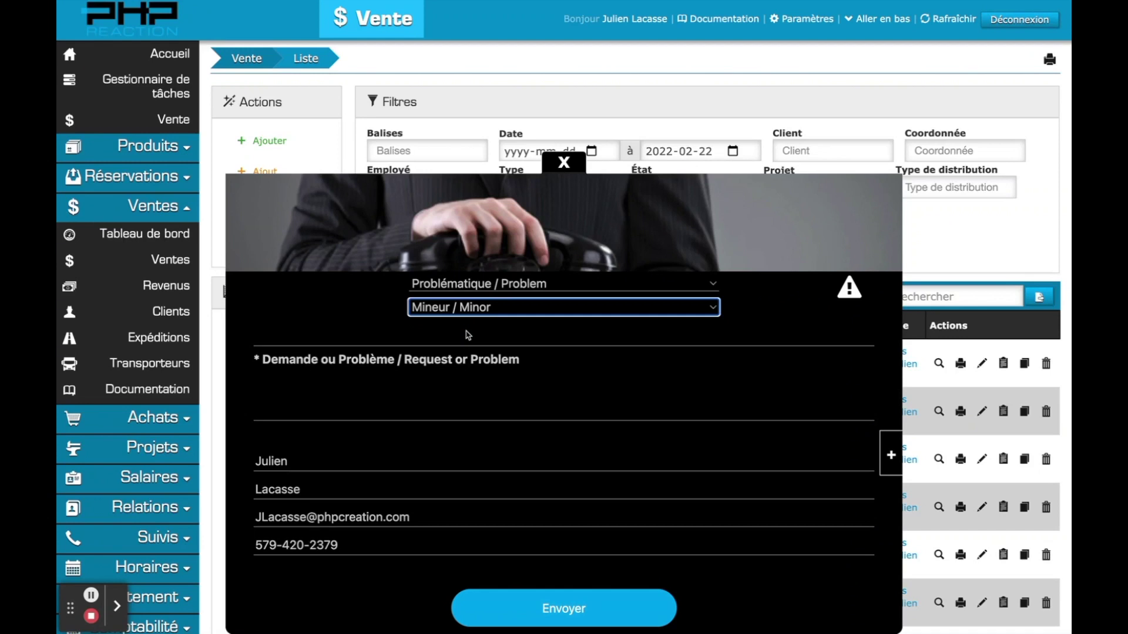
left_click(341, 362)
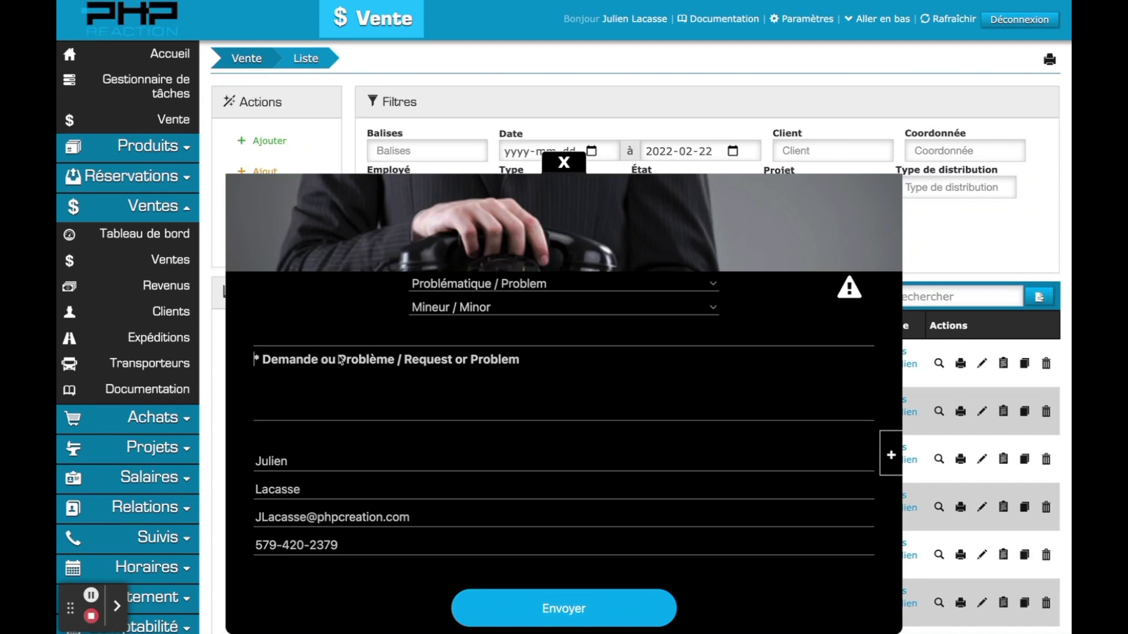
- Describe the problem: sales no longer appear in the sales software list since 18 February 2022
type("Les ven")
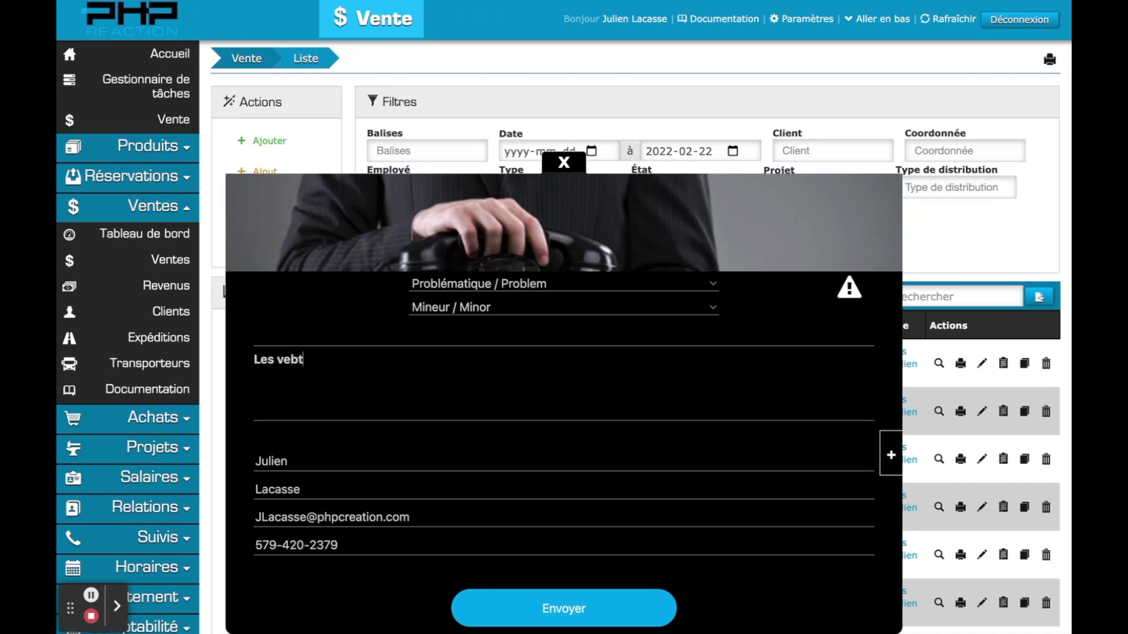
type("tes n'apparaissen")
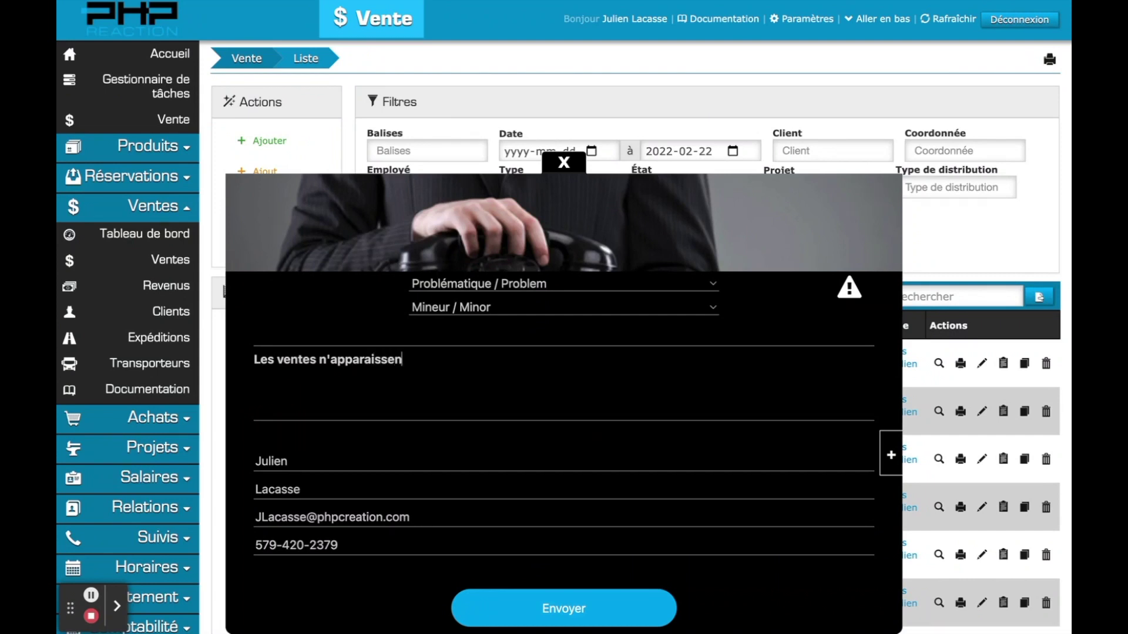
type("t plus")
key("Return")
type("Sur la liste du lo")
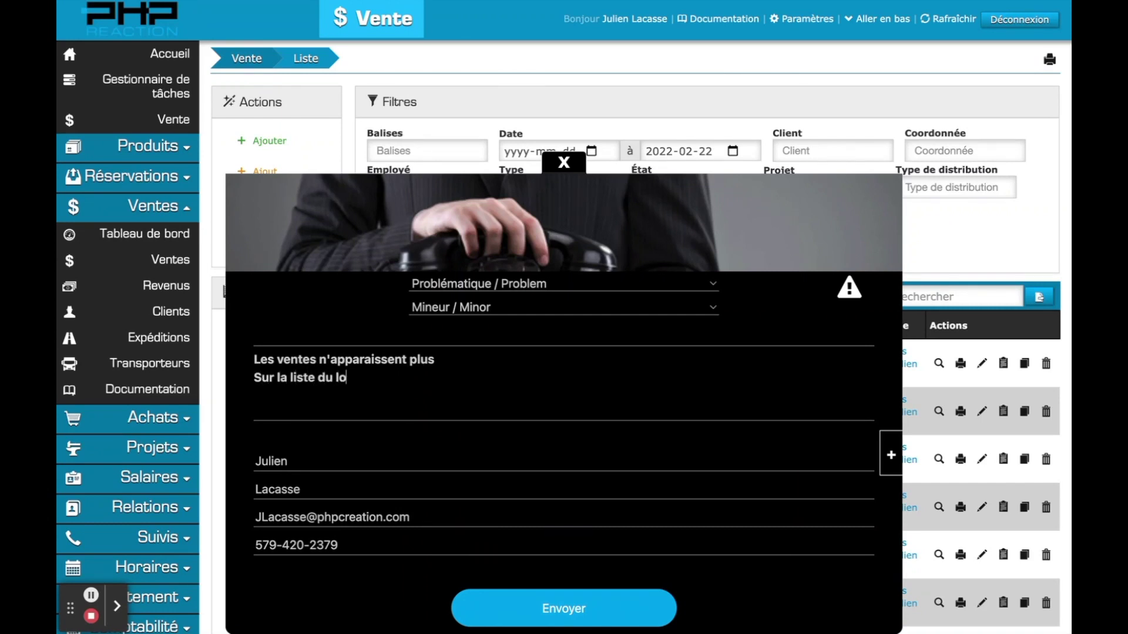
type("giciel gestion des v")
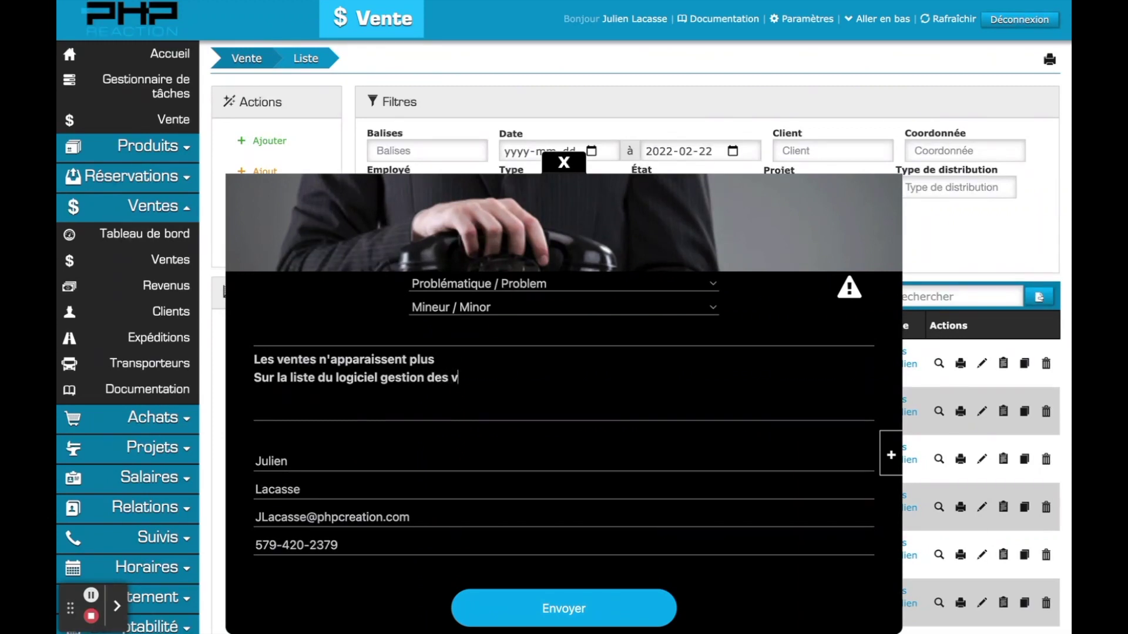
type("entes ")
type("Depuis aujour")
type("d'hui")
type(", ")
type("le")
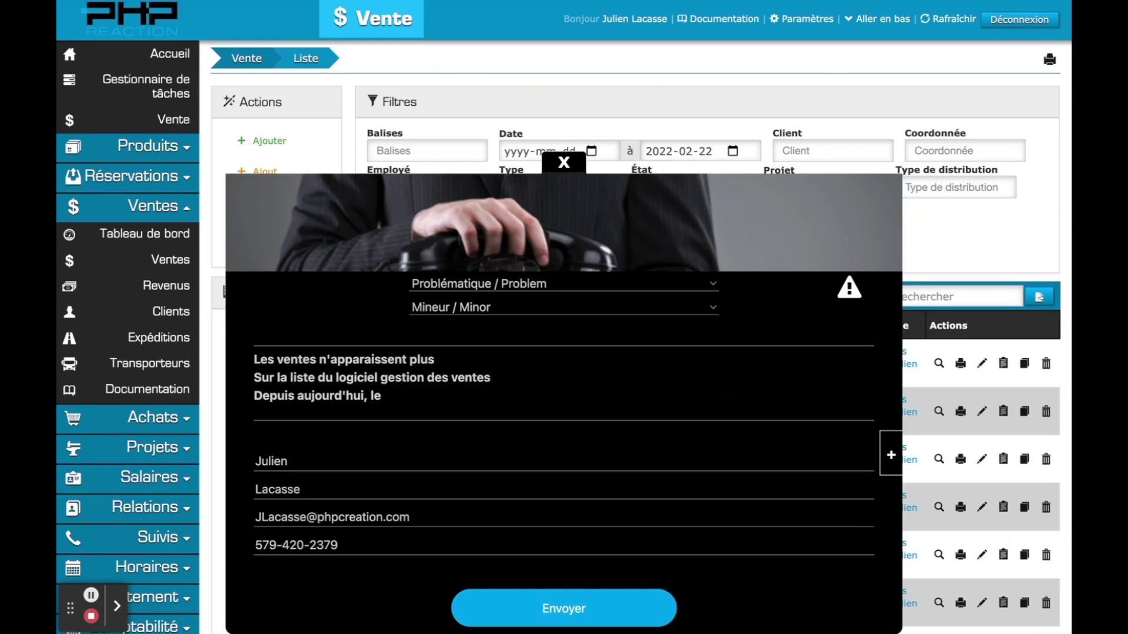
type(" 18 février, 2022")
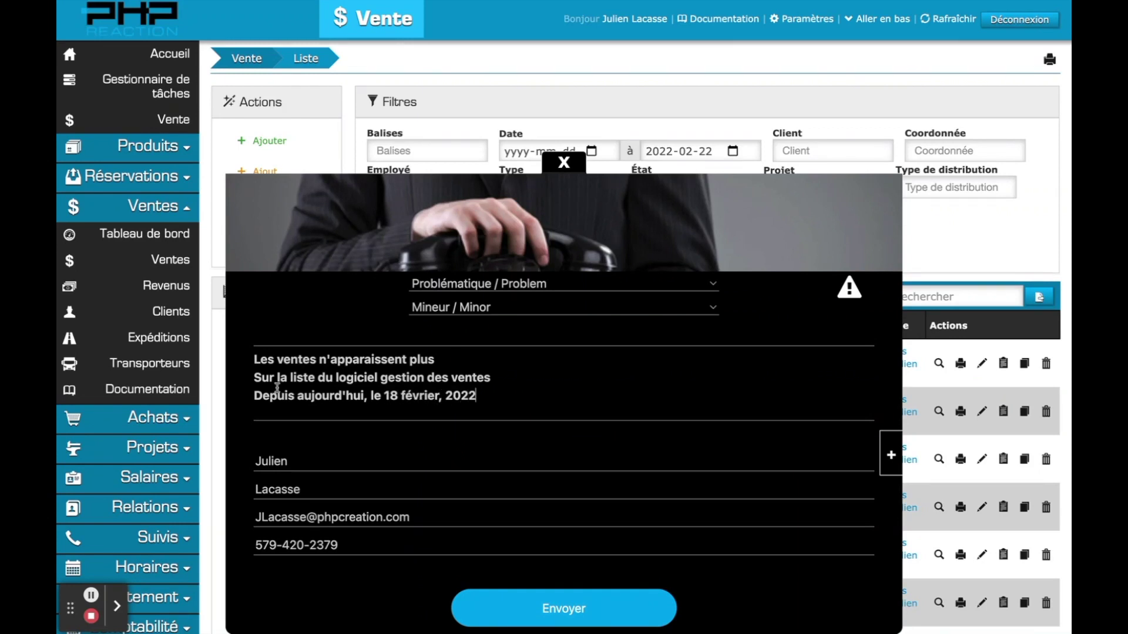
- Paste the note that this is a tutorial example into the description and send the report
left_click(503, 377)
scroll(503, 377, "down", 2)
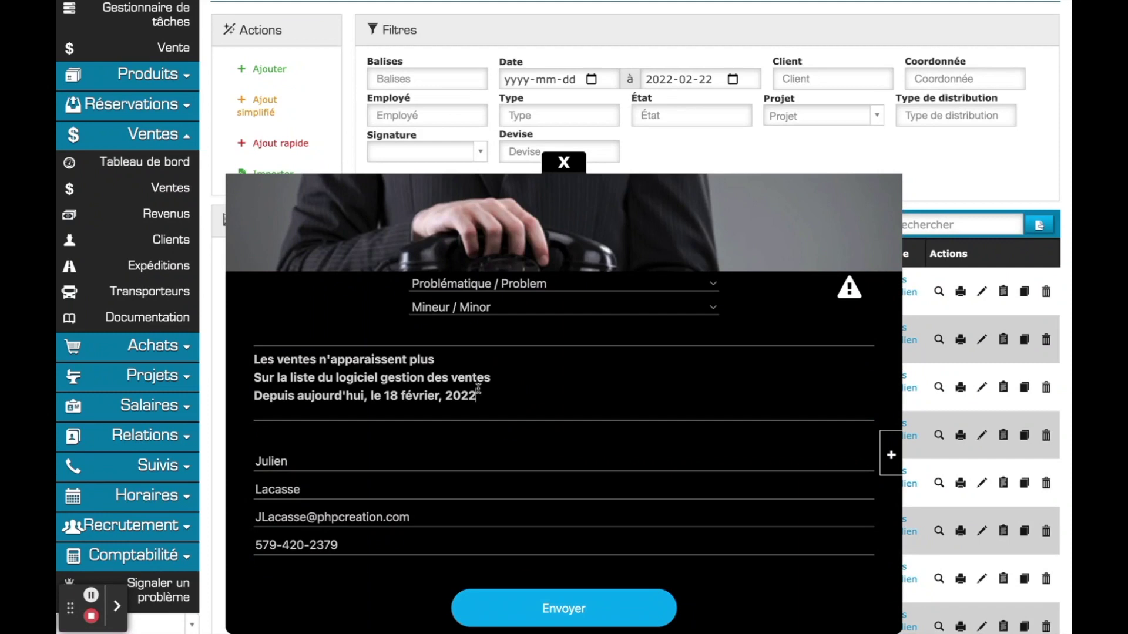
type("(C'est un exemple pour le tutoriel)")
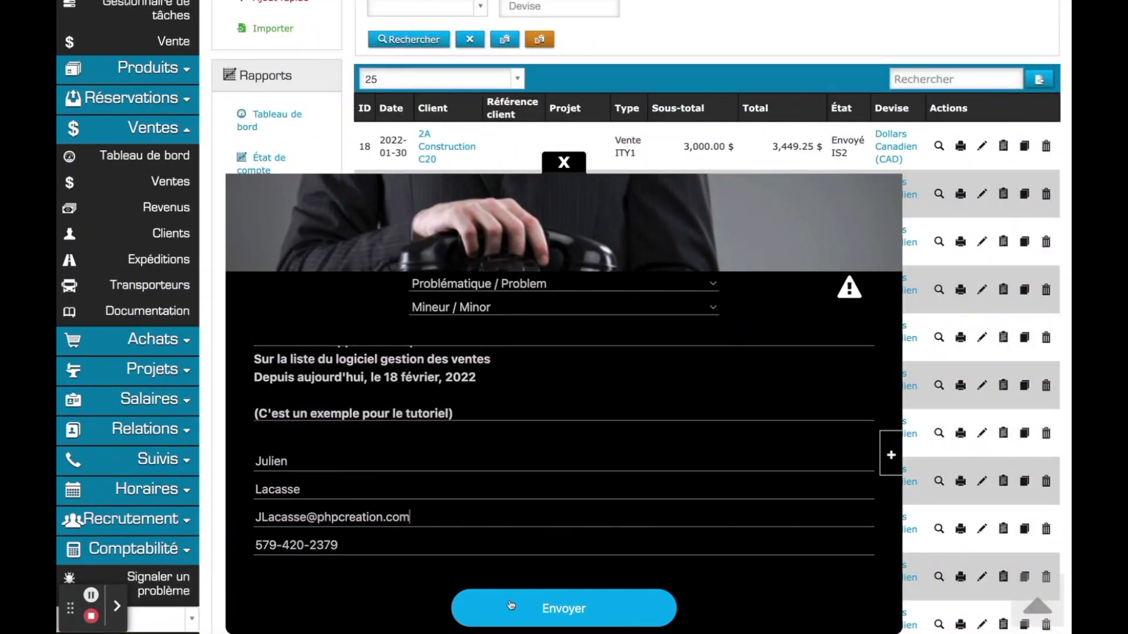
left_click(553, 611)
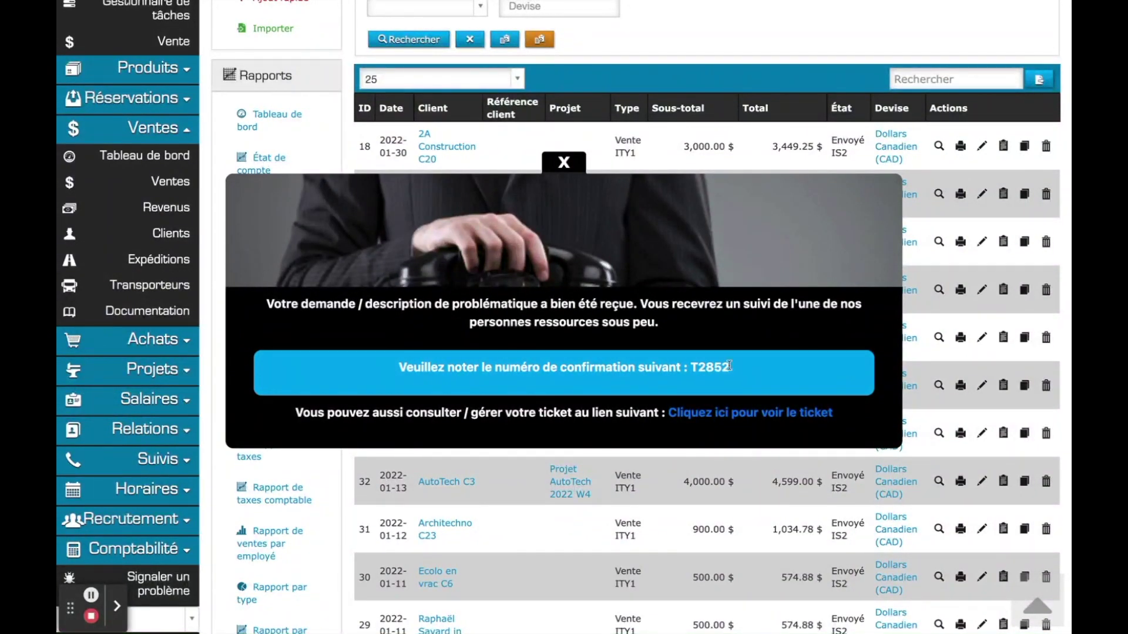
- Close the ticket confirmation, return to the Accueil home page, and follow its Documentation link
left_click(565, 163)
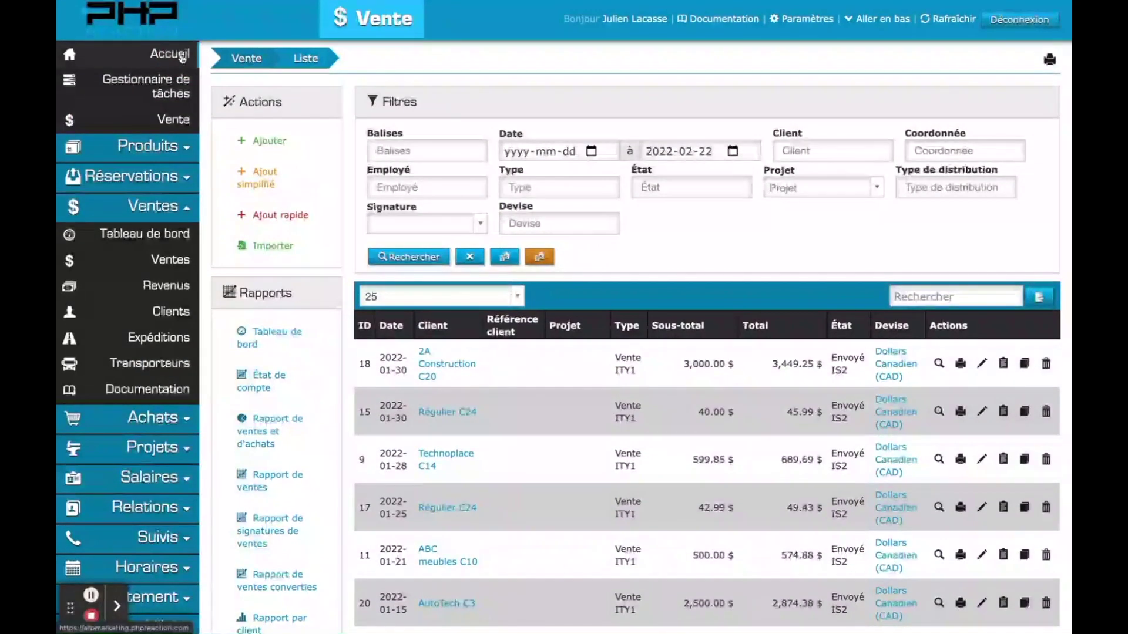
left_click(183, 57)
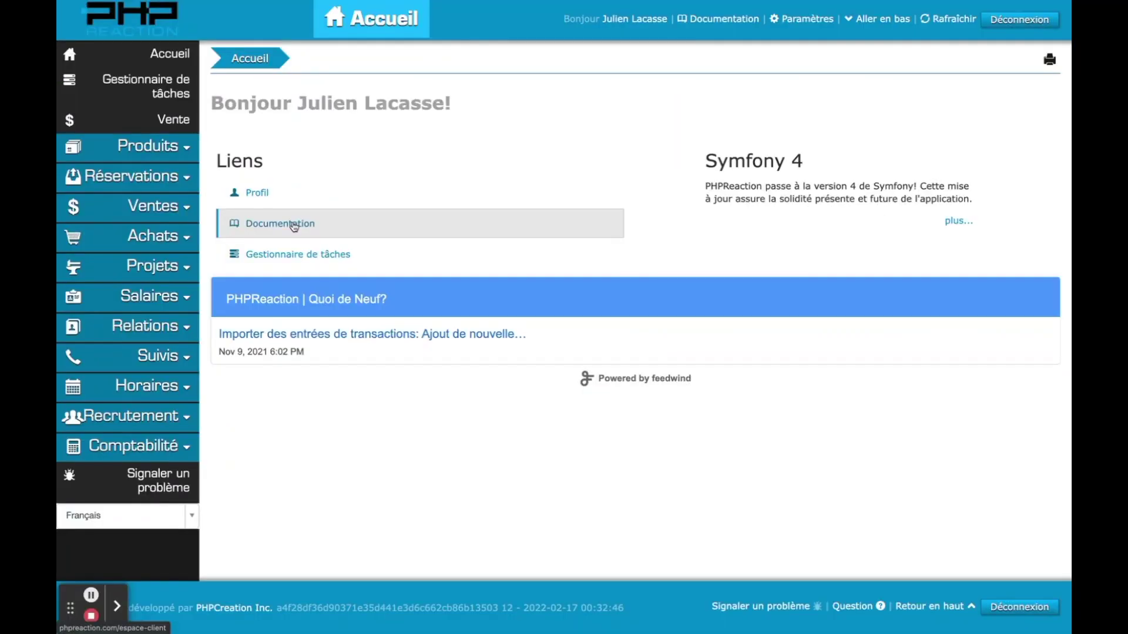
left_click(288, 280)
- Look through the Espace Client resource cards, then go to the Fonctionnalités features page
scroll(293, 227, "down", 6)
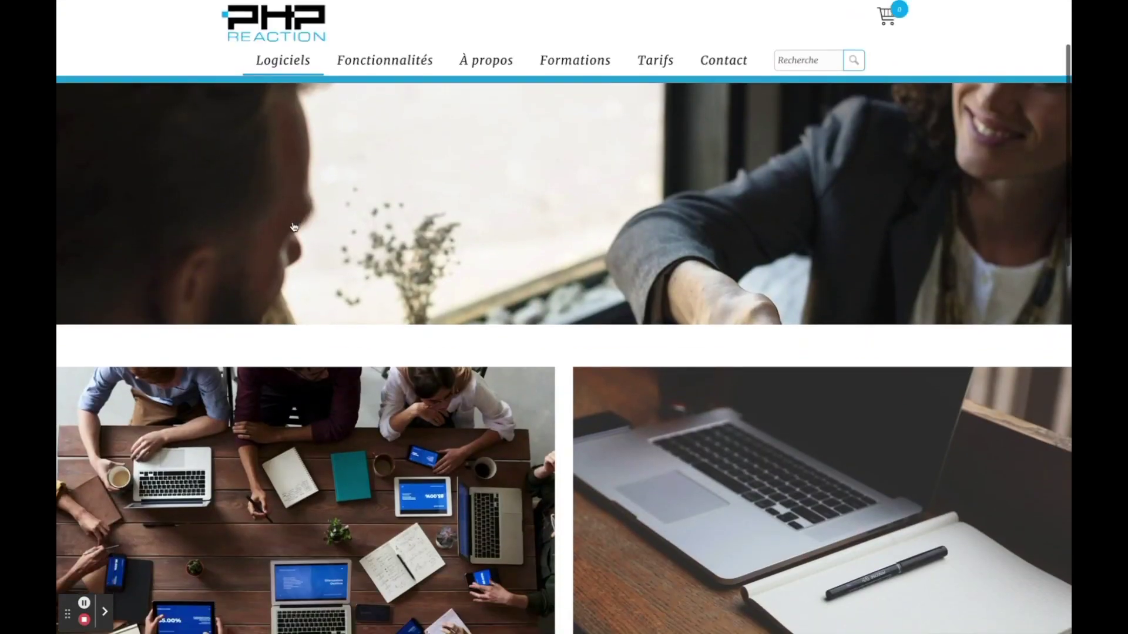
scroll(387, 374, "down", 3)
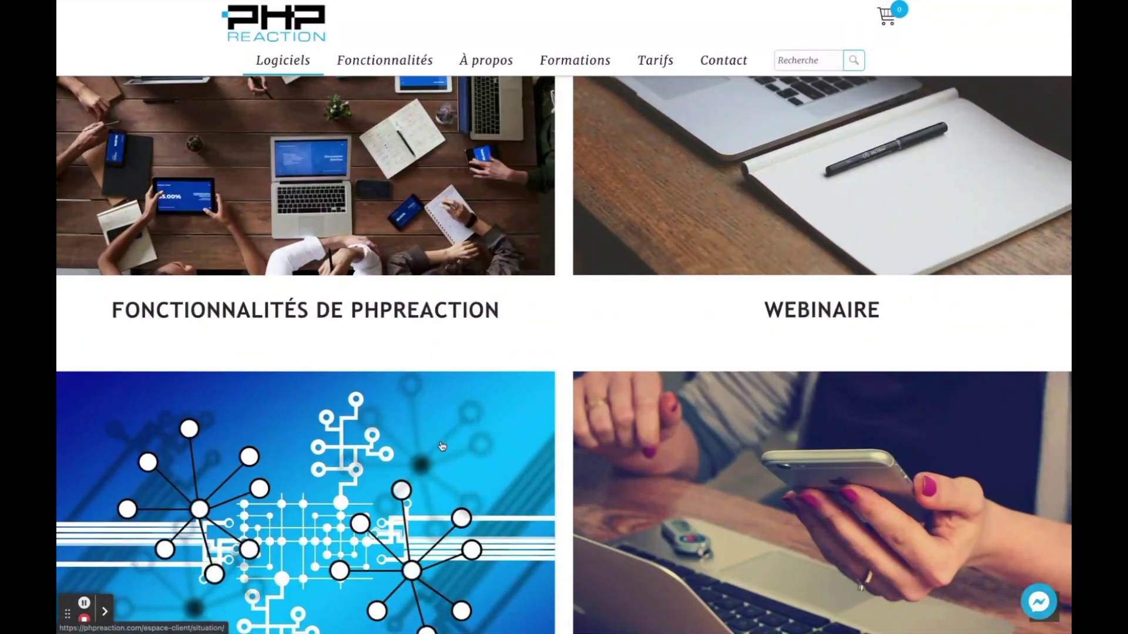
scroll(395, 332, "down", 1)
scroll(394, 332, "down", 4)
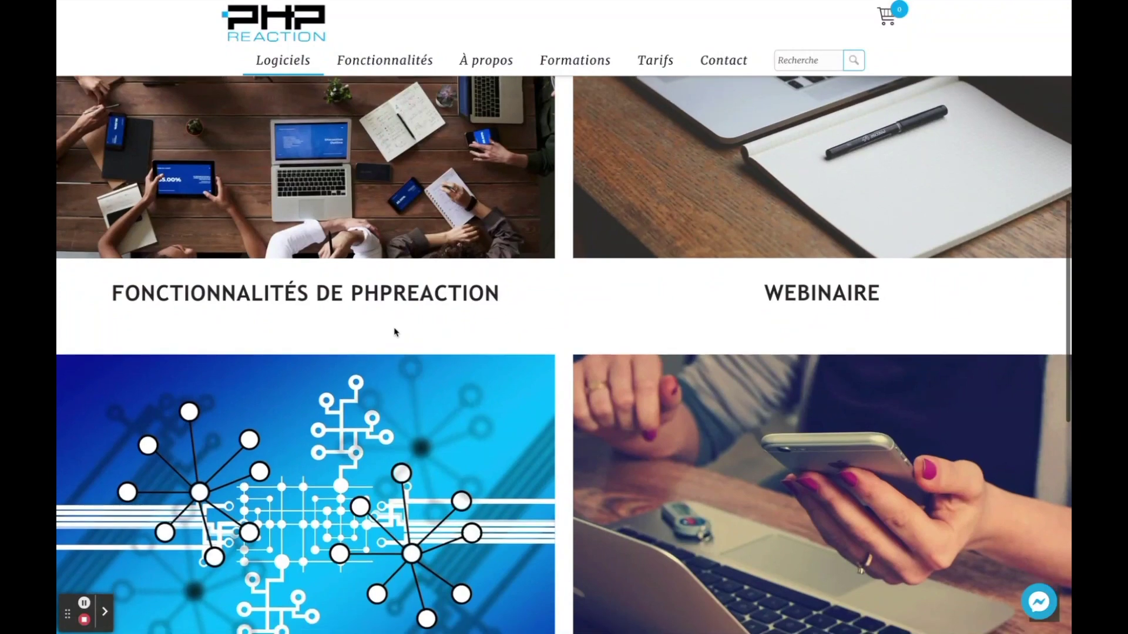
scroll(396, 332, "up", 10)
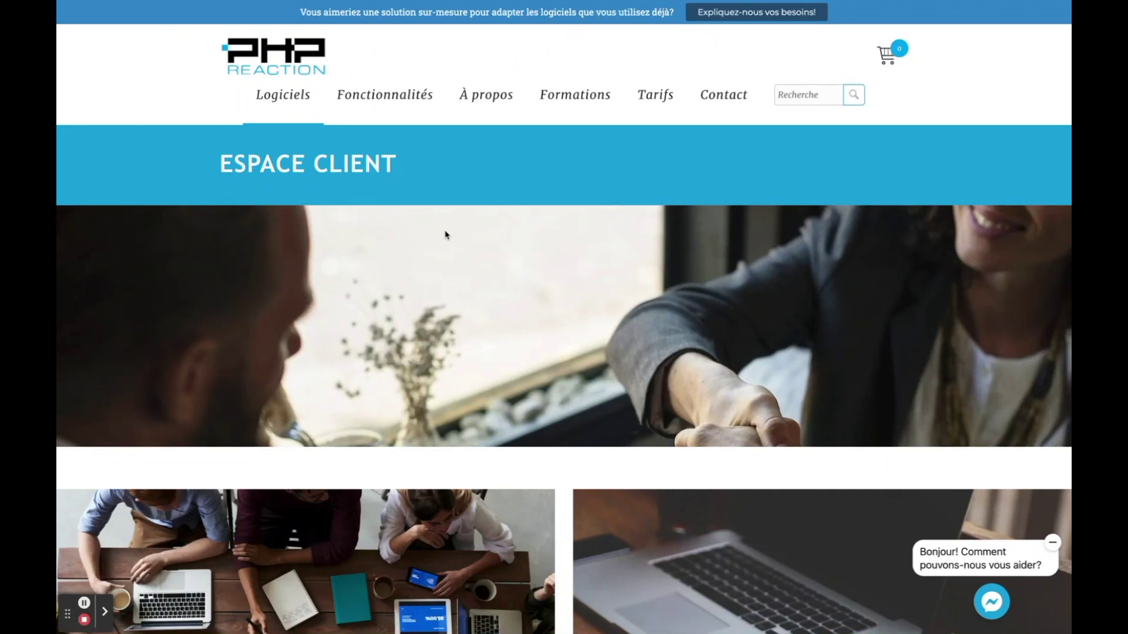
left_click(399, 101)
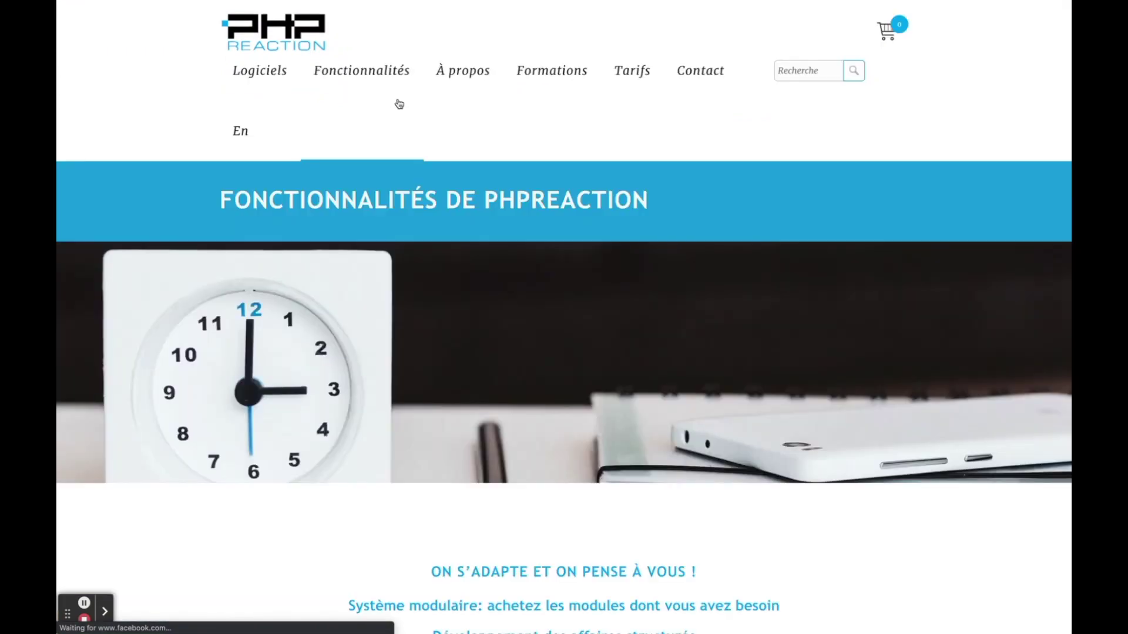
- Scroll the Fonctionnalités page to the grid of 11 management modules, including Ventes et facturation
scroll(432, 288, "down", 10)
scroll(432, 288, "down", 7)
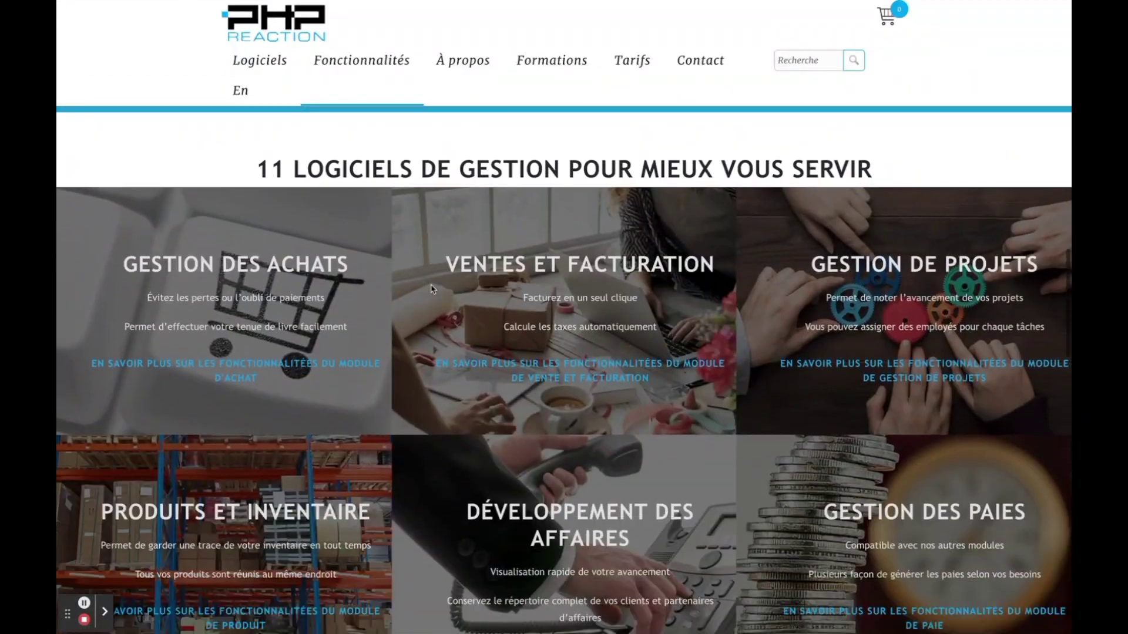
scroll(499, 284, "down", 11)
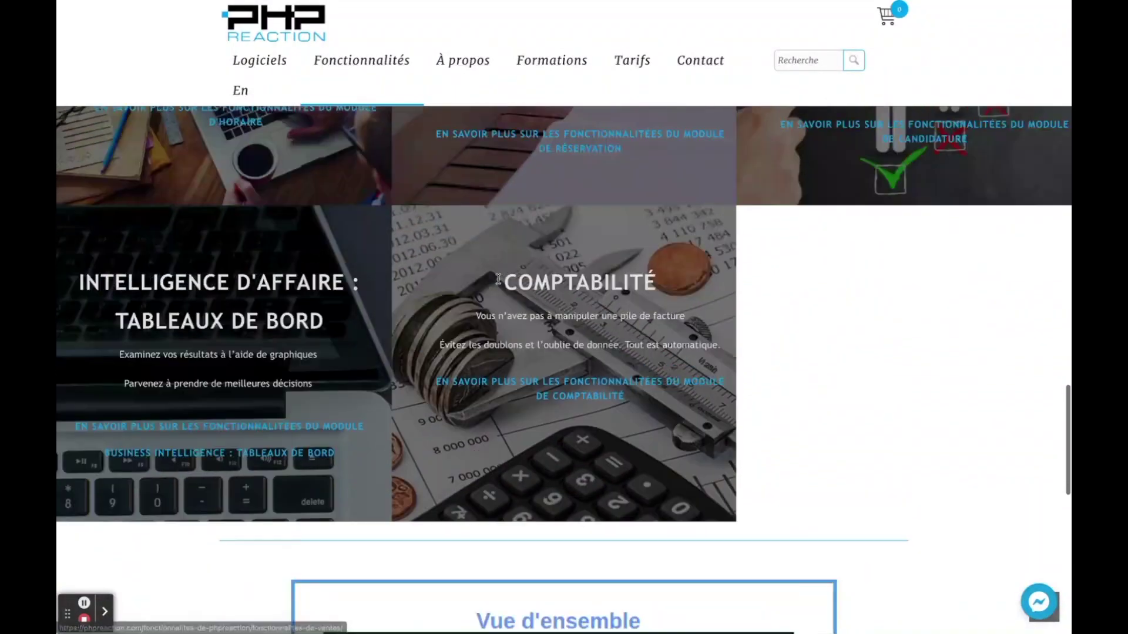
scroll(500, 284, "up", 12)
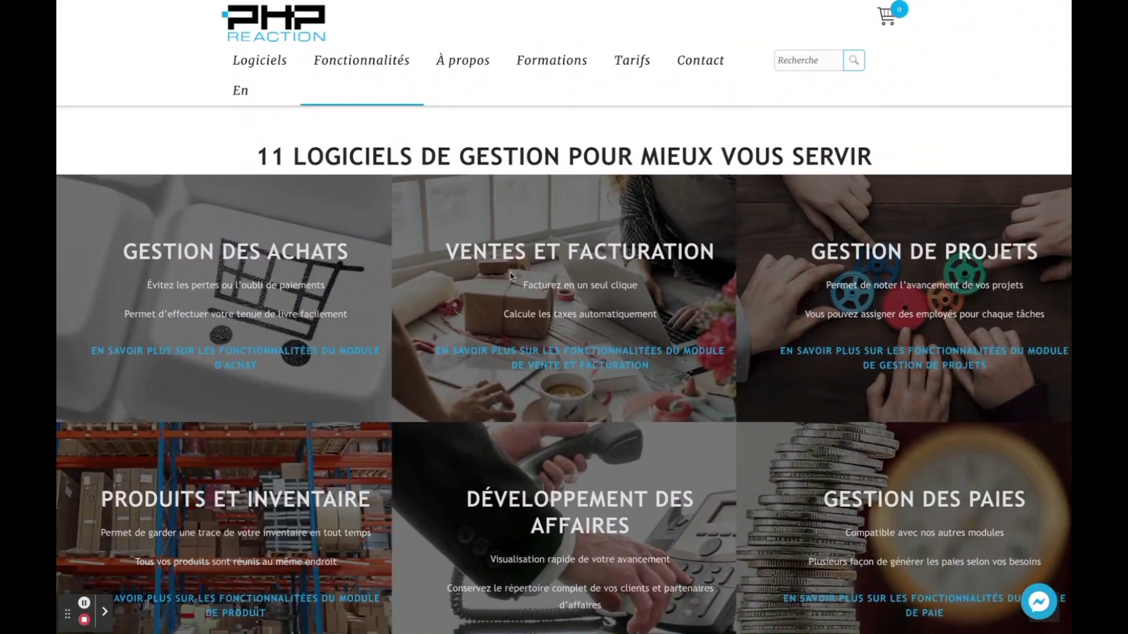
scroll(481, 405, "down", 1)
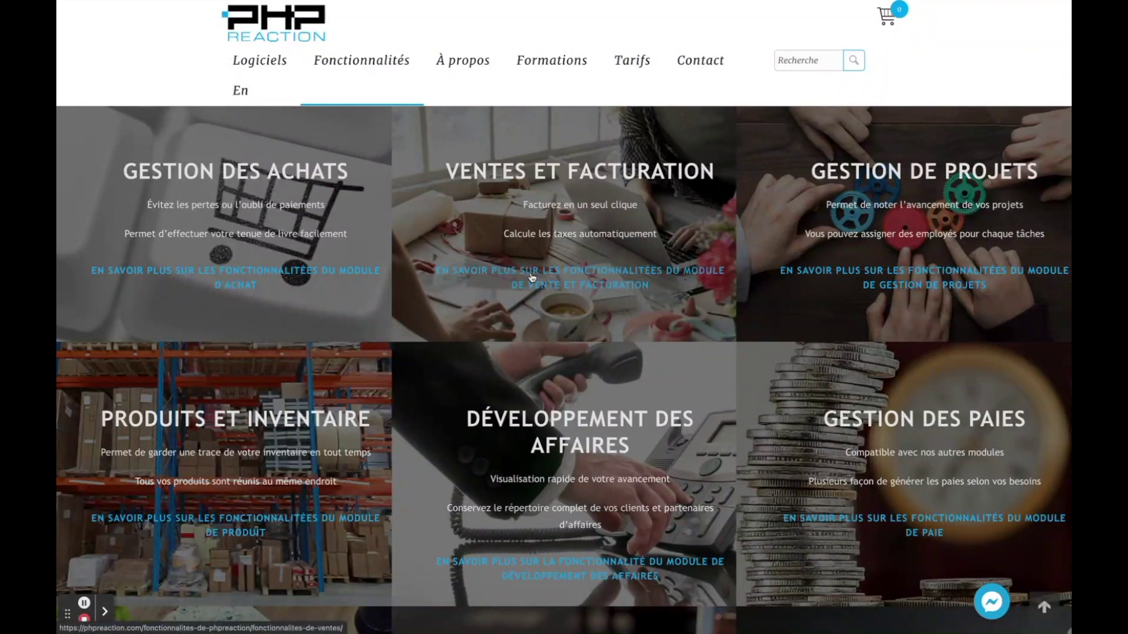
scroll(564, 447, "down", 20)
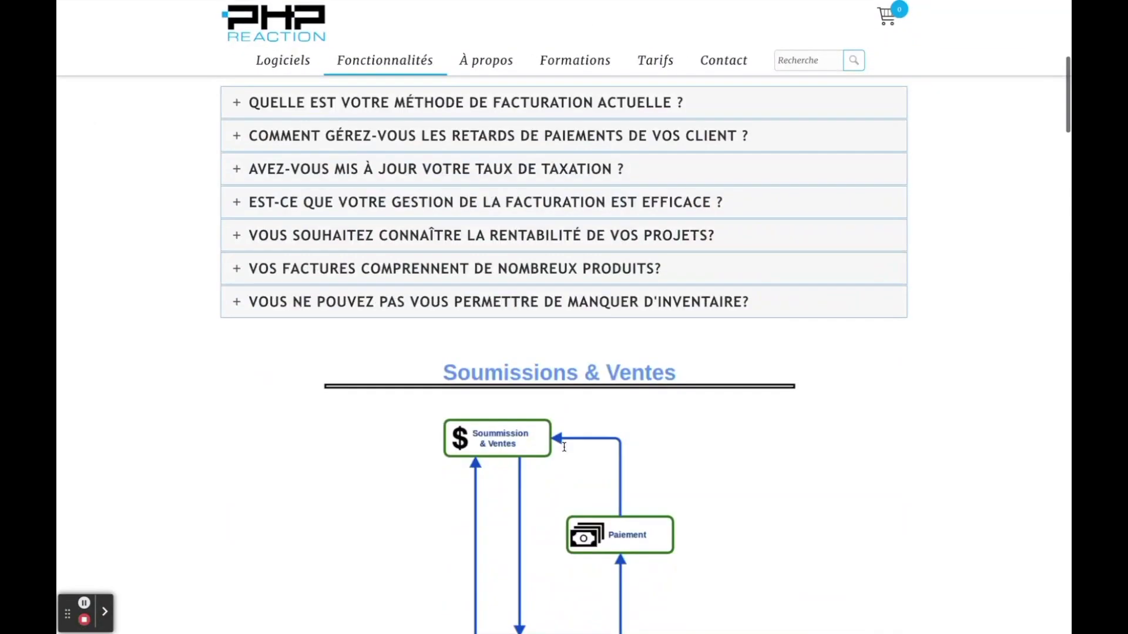
scroll(564, 448, "down", 5)
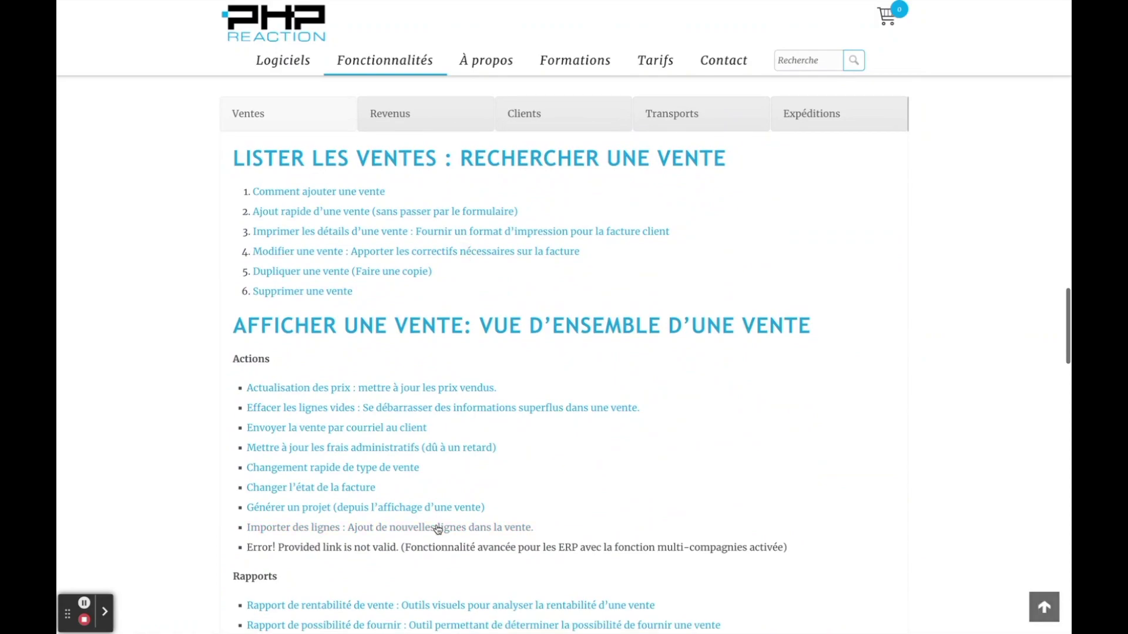
scroll(438, 529, "down", 14)
scroll(438, 529, "up", 10)
scroll(437, 529, "down", 10)
scroll(438, 529, "up", 10)
scroll(438, 530, "up", 4)
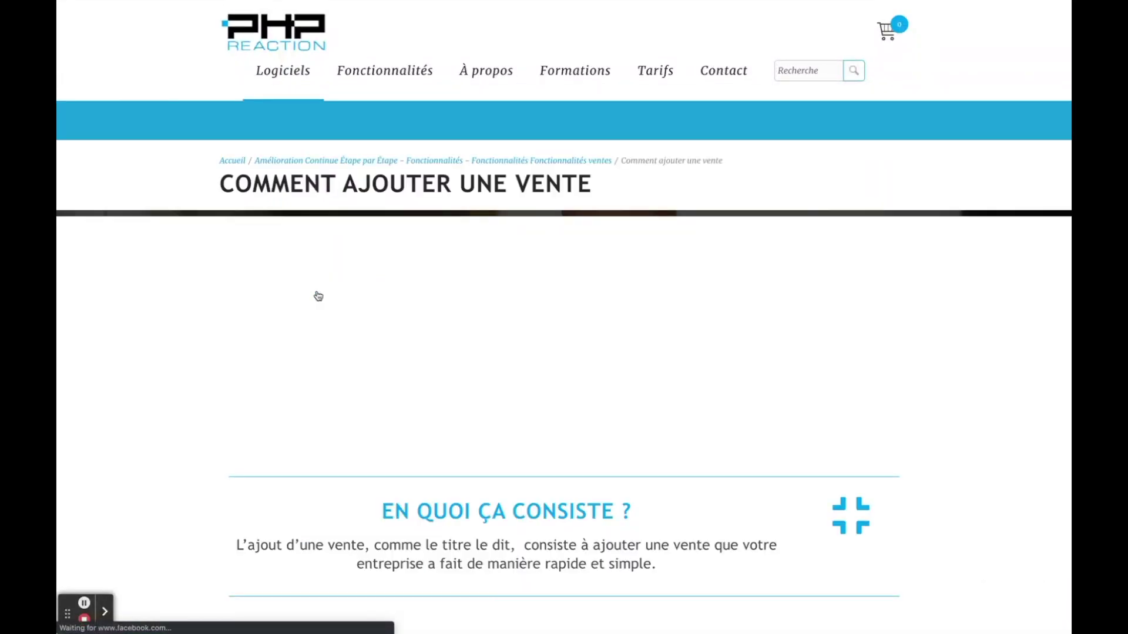
scroll(319, 296, "down", 5)
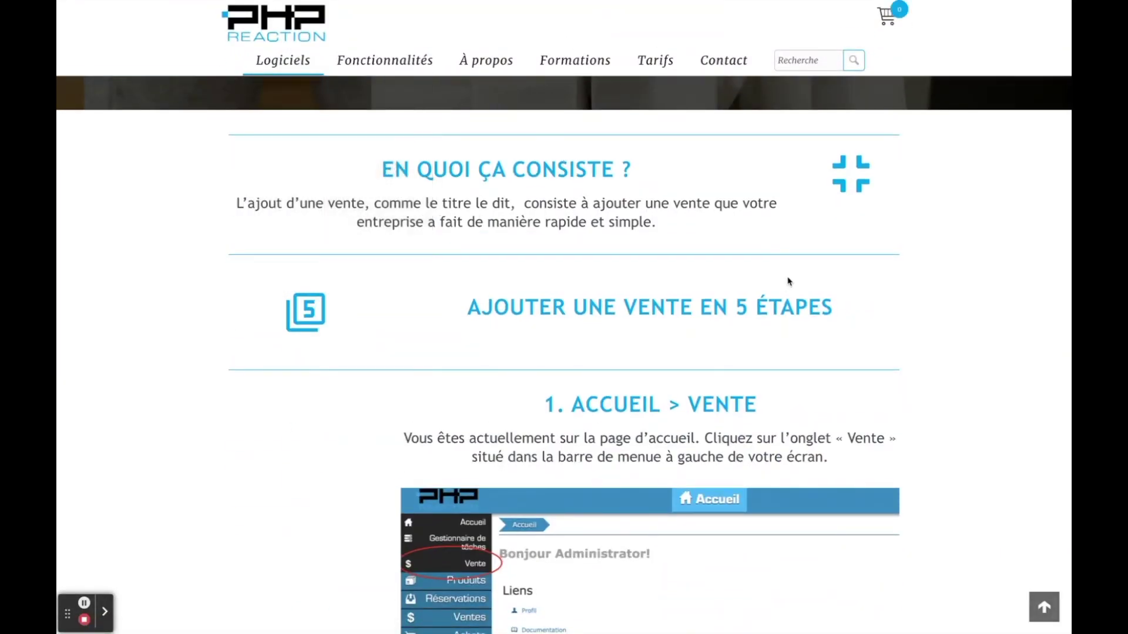
scroll(570, 258, "down", 5)
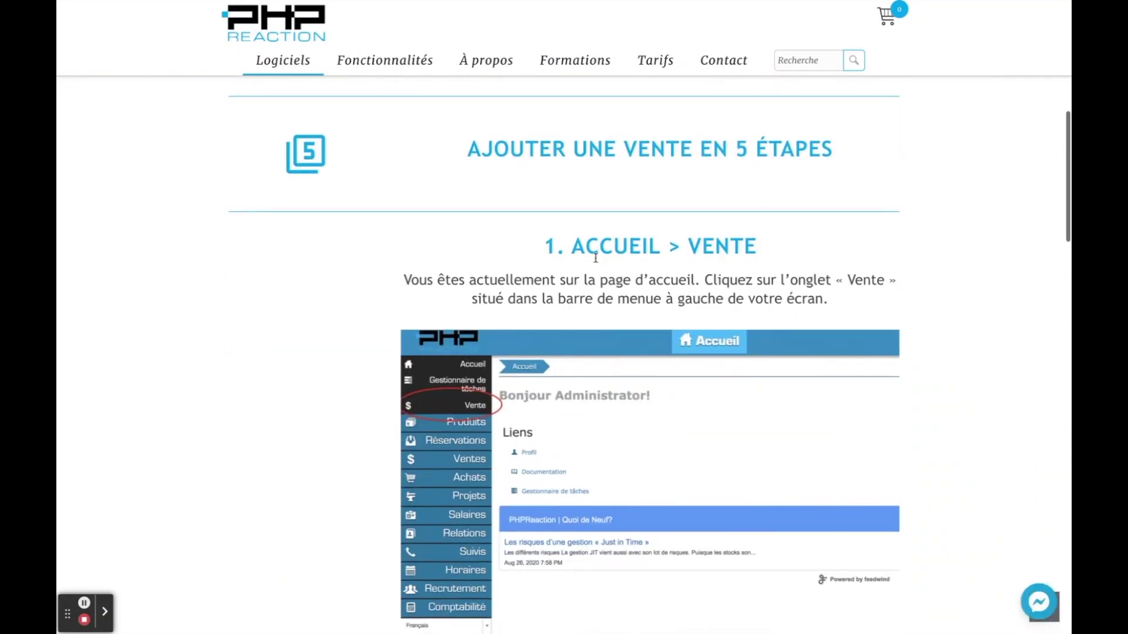
scroll(547, 255, "down", 18)
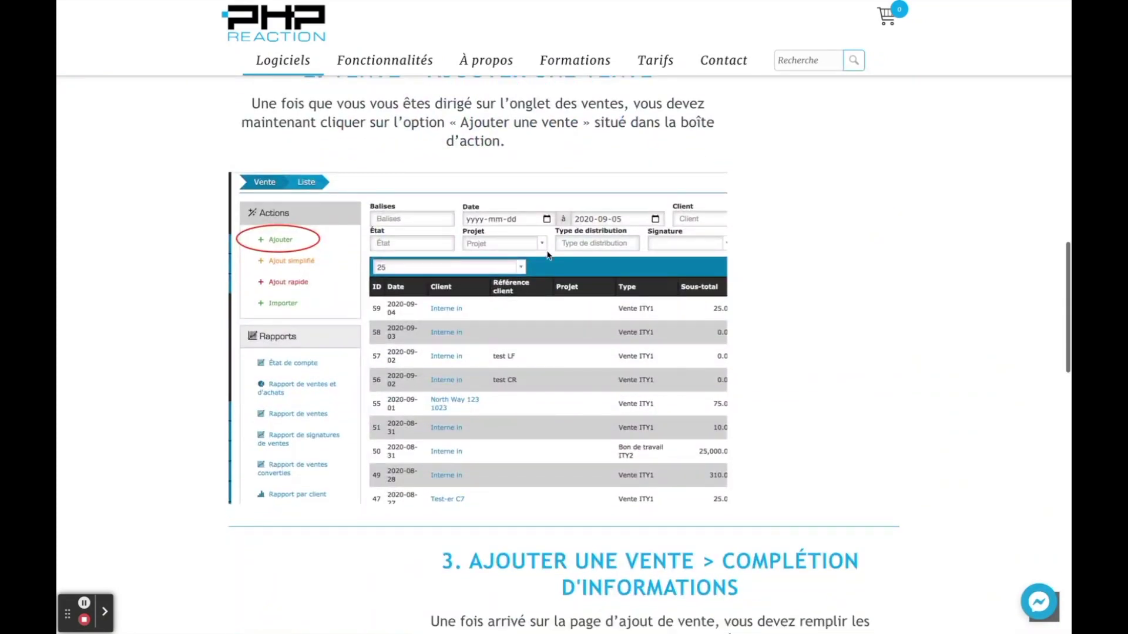
scroll(547, 255, "down", 5)
scroll(552, 282, "up", 20)
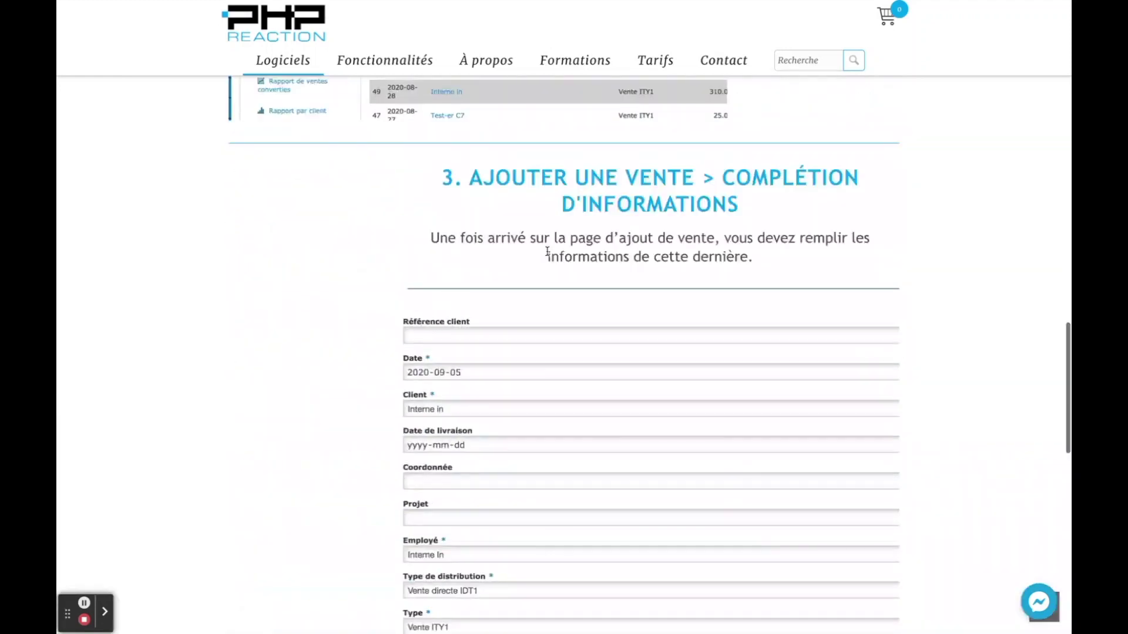
scroll(464, 212, "up", 4)
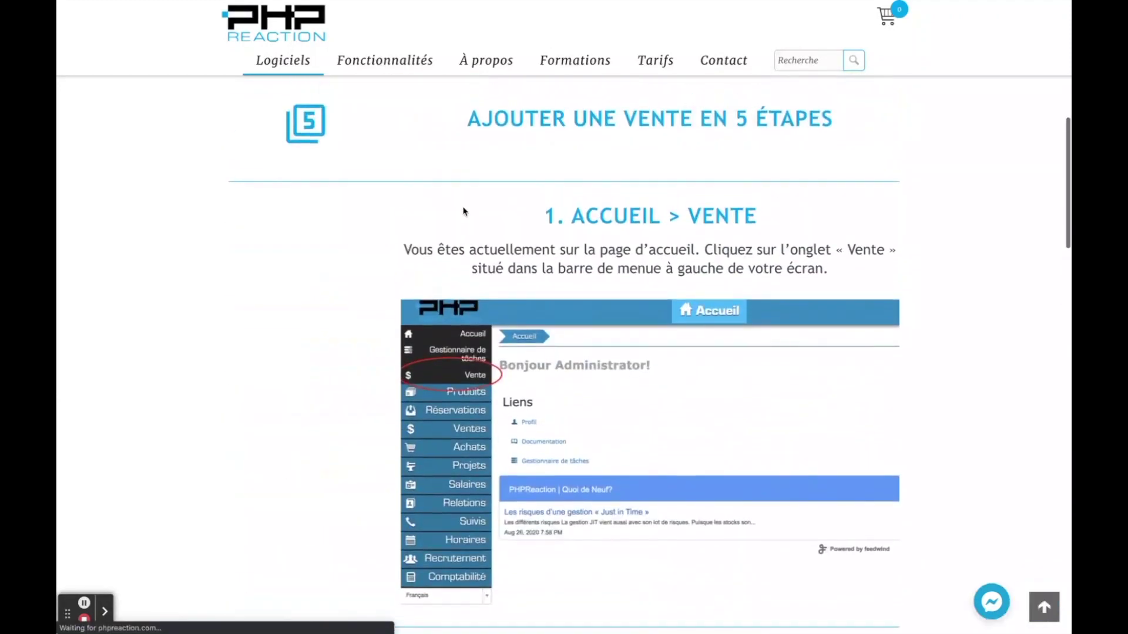
- Open the Vidéos tutoriels page from the Fonctionnalités menu and scroll through the Ventes et facturation videos
mouse_move(586, 63)
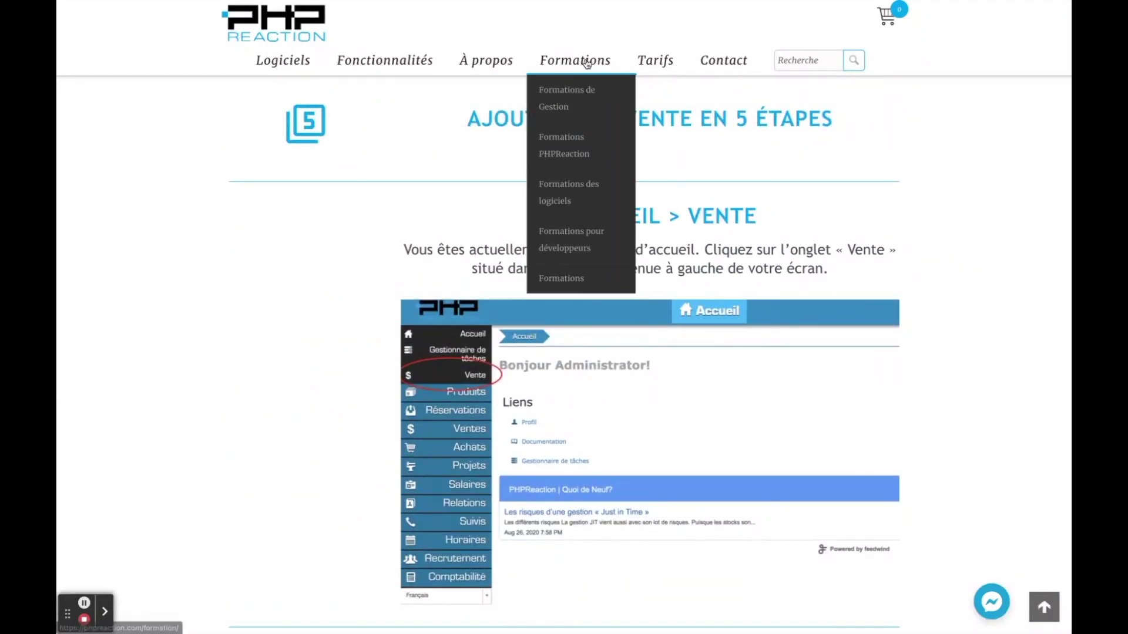
mouse_move(374, 58)
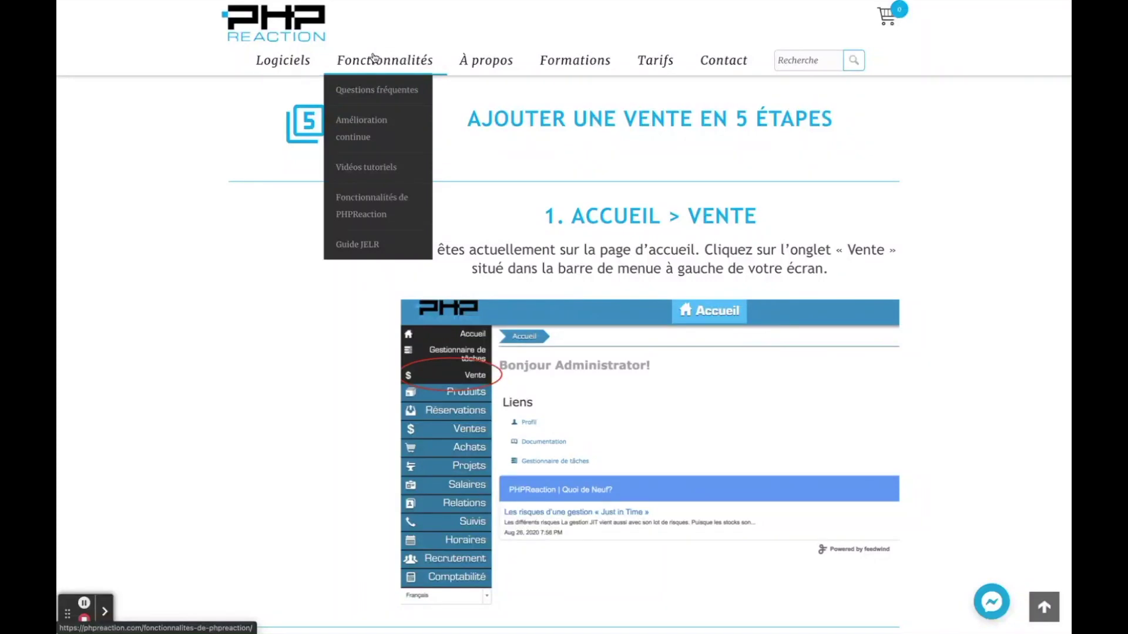
left_click(370, 171)
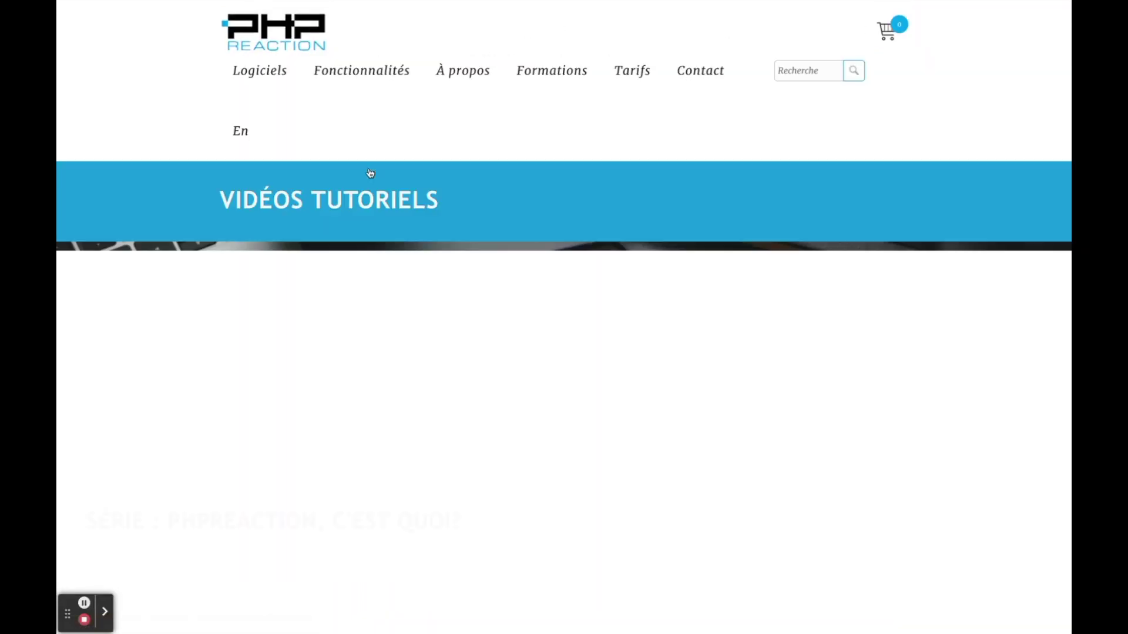
scroll(378, 232, "down", 5)
scroll(379, 235, "down", 9)
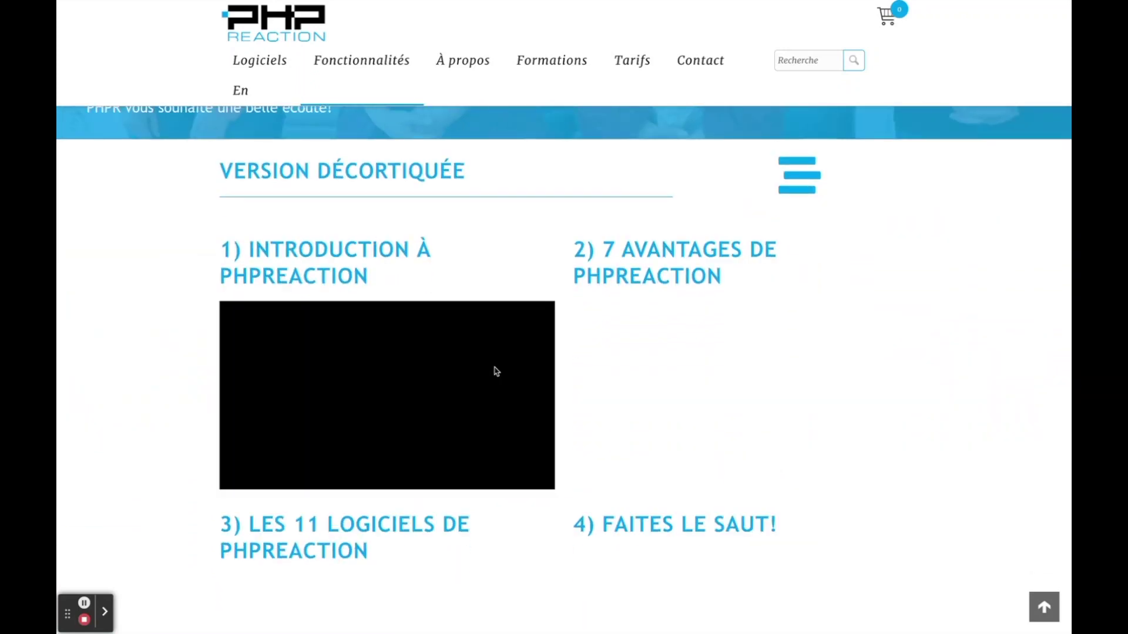
scroll(496, 371, "down", 2)
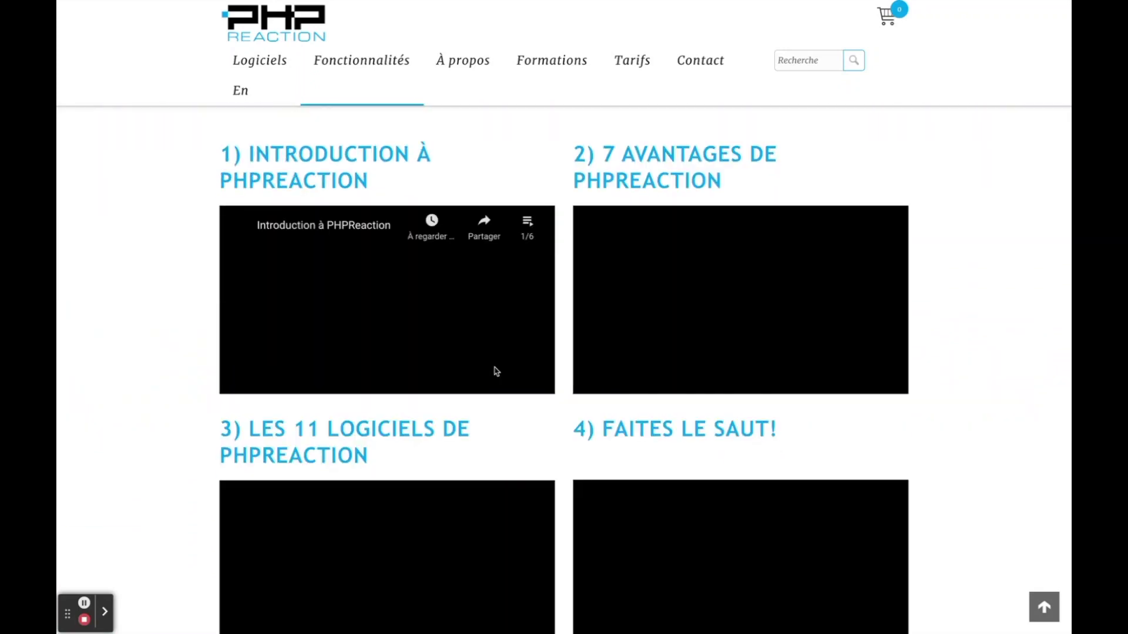
scroll(497, 371, "down", 12)
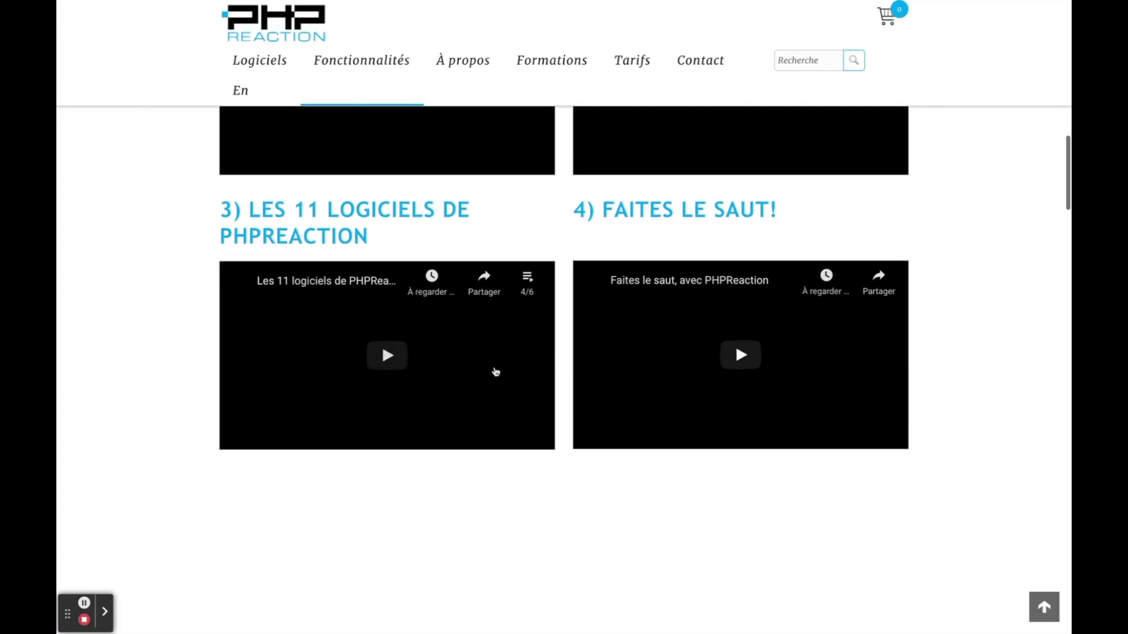
scroll(496, 371, "down", 10)
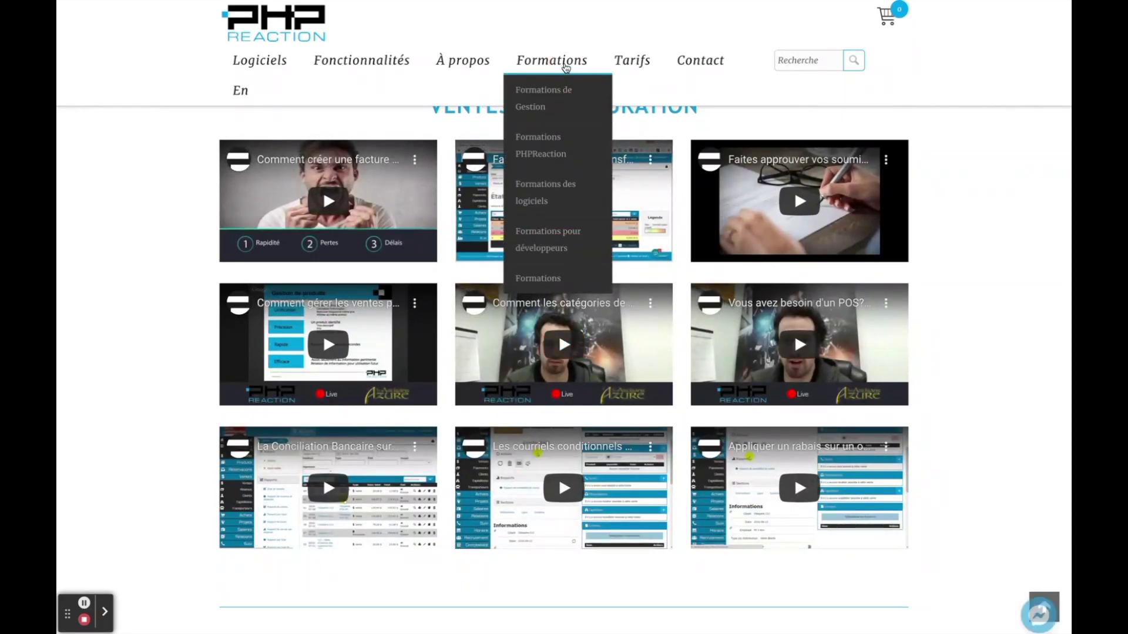
- Open the Formations page and scroll down to the 'Formations pour les logiciels' section
left_click(565, 67)
scroll(564, 66, "down", 5)
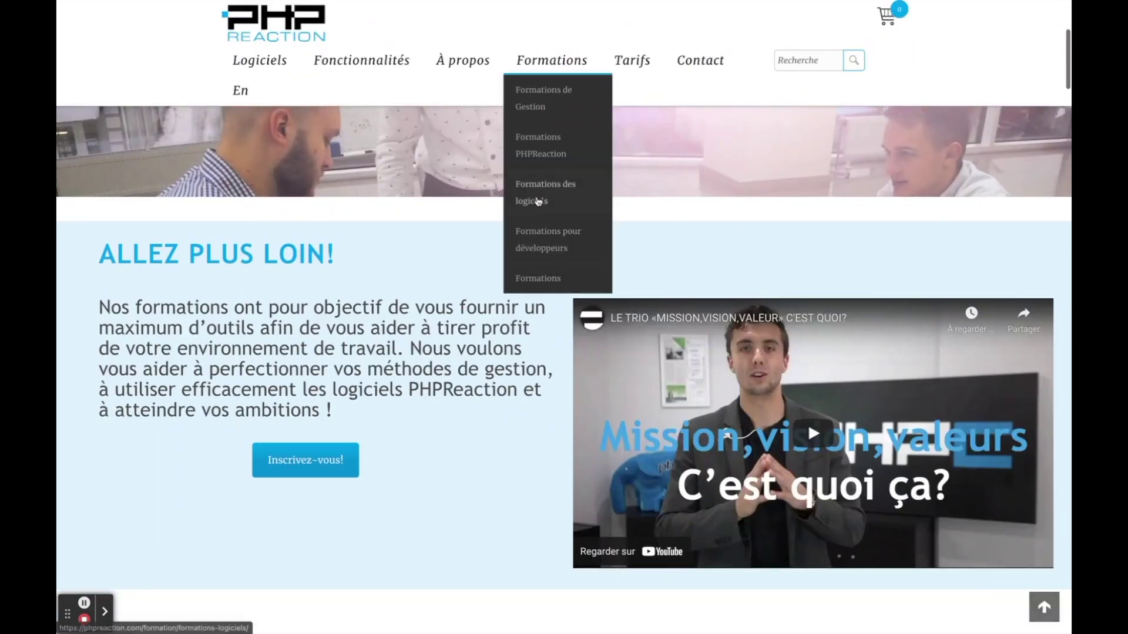
scroll(538, 201, "down", 15)
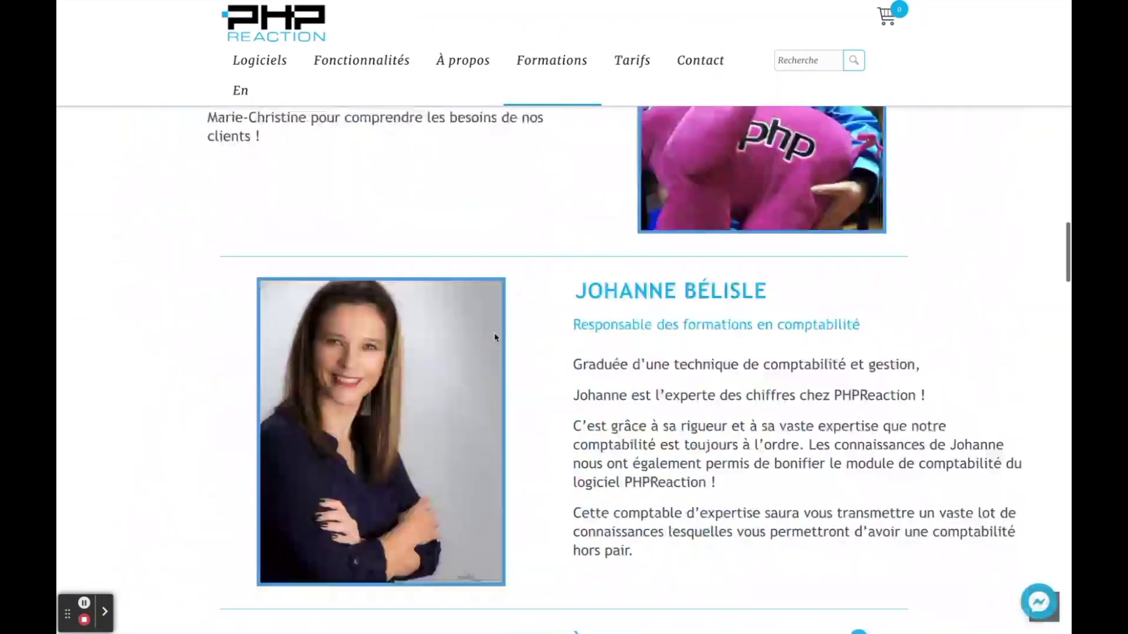
scroll(495, 333, "down", 15)
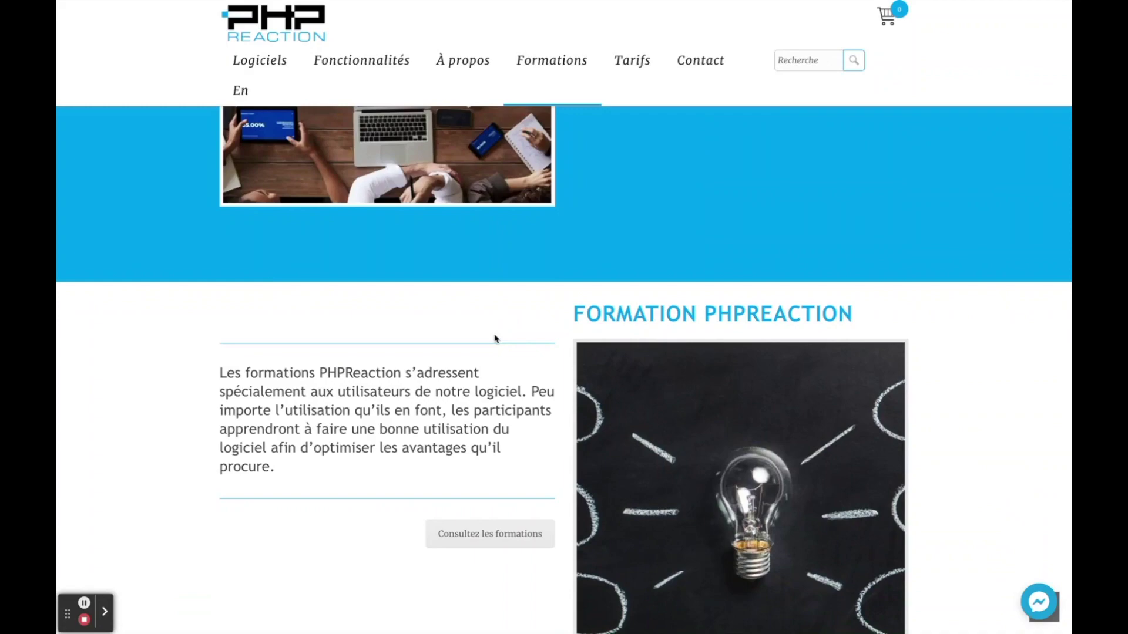
scroll(495, 339, "down", 10)
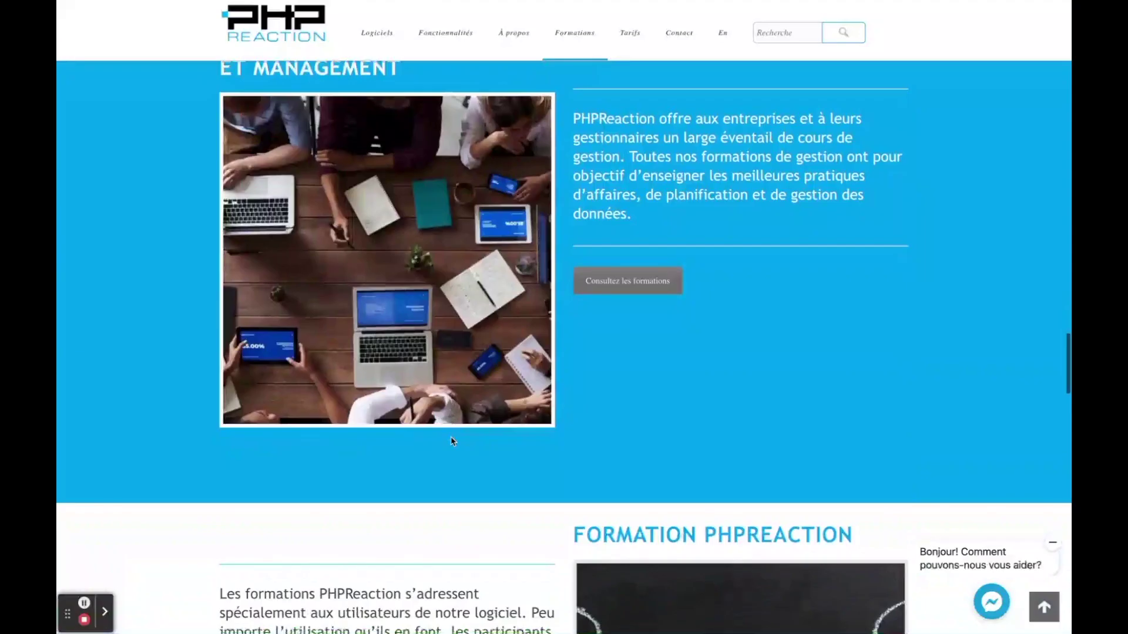
- Open the 'Consultez les formations' course list and scroll down to the Inv101 inventory course
scroll(453, 437, "down", 6)
scroll(453, 442, "down", 7)
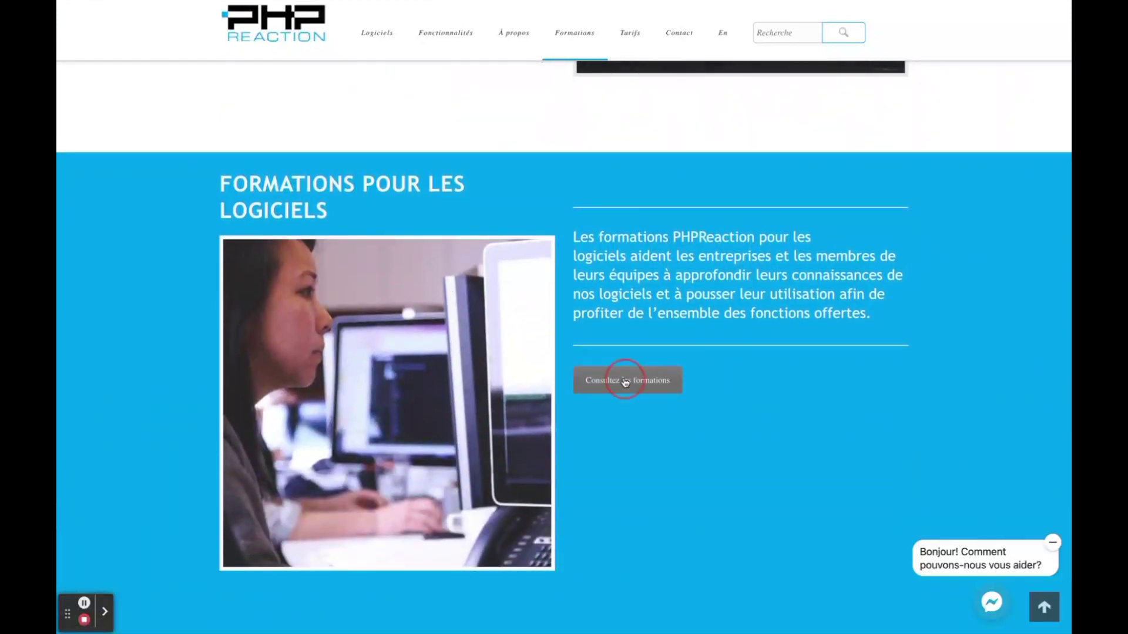
left_click(625, 383)
scroll(625, 382, "down", 8)
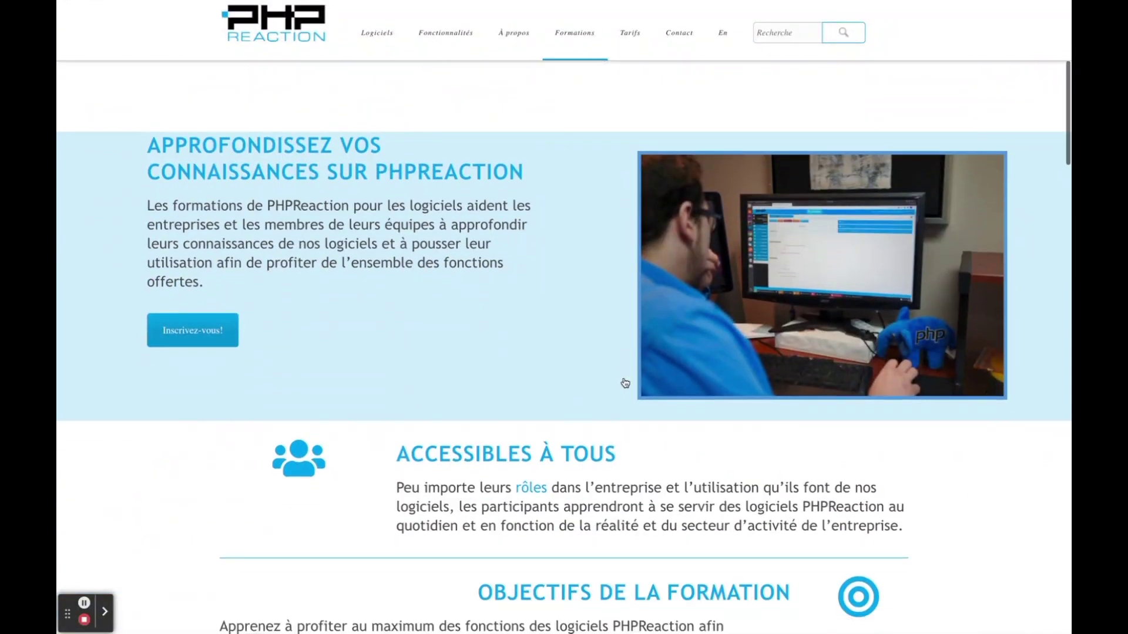
scroll(625, 383, "down", 10)
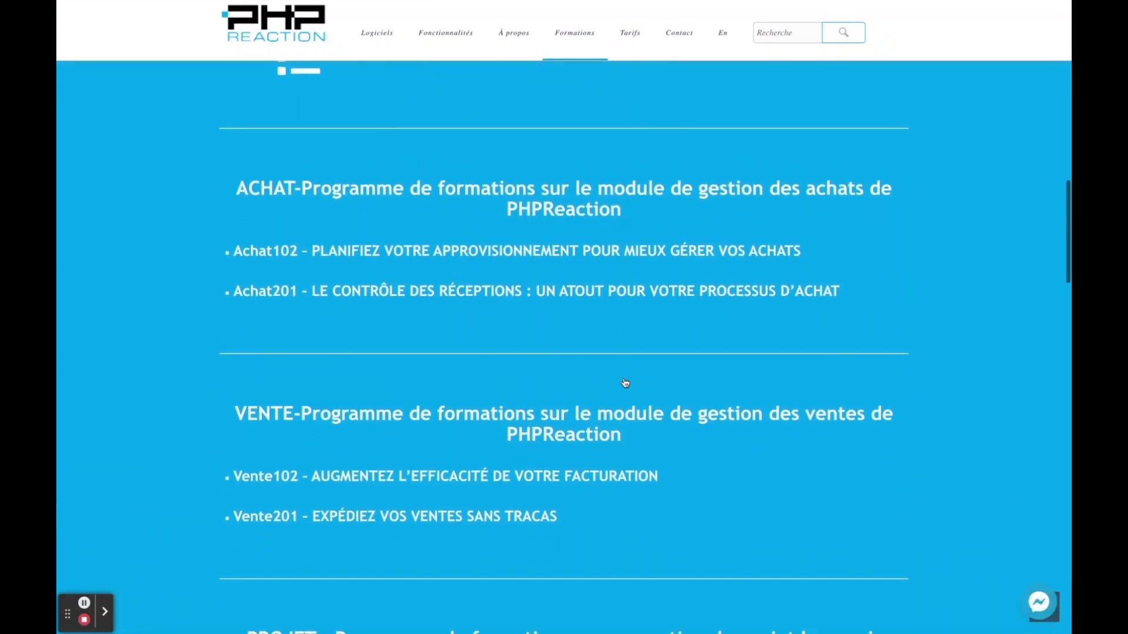
scroll(625, 383, "down", 9)
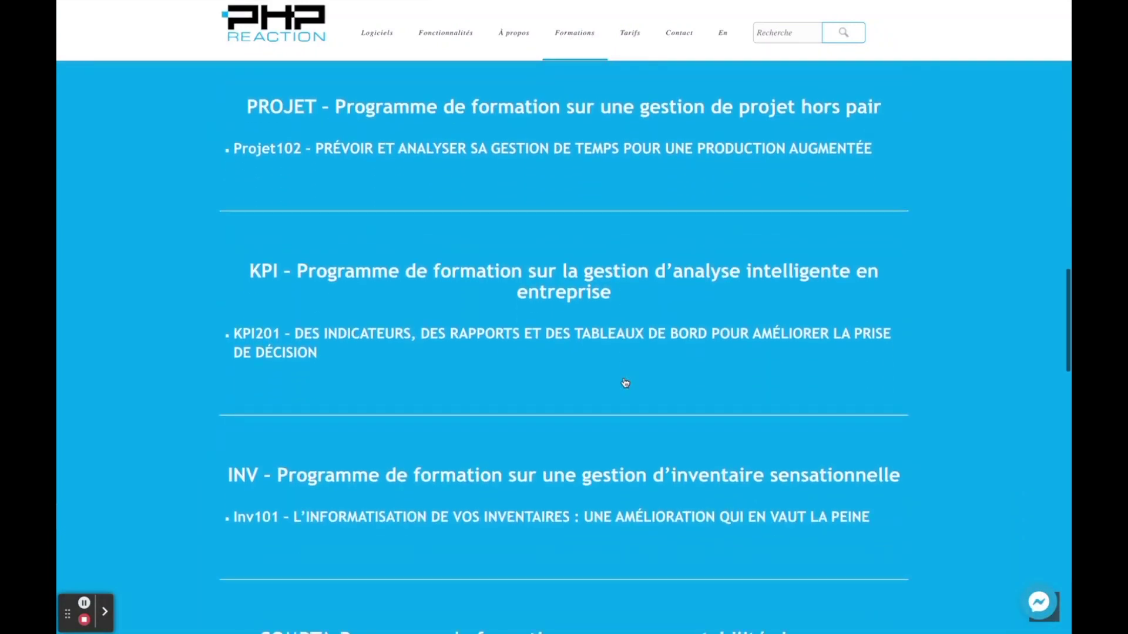
scroll(625, 382, "down", 3)
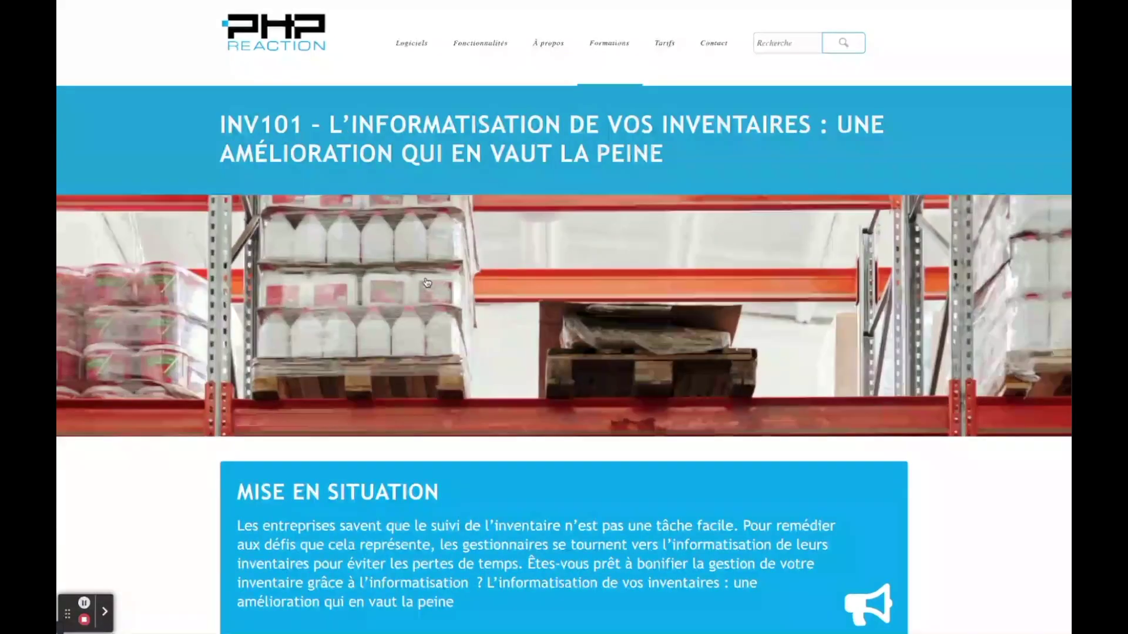
scroll(427, 283, "down", 15)
scroll(427, 283, "down", 20)
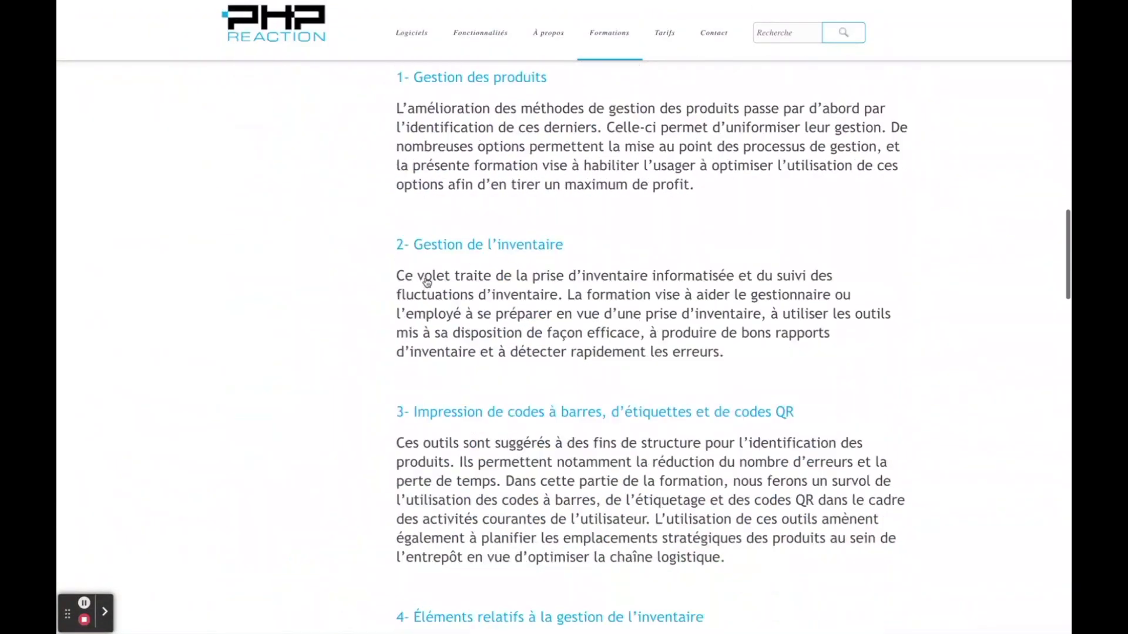
scroll(427, 282, "down", 5)
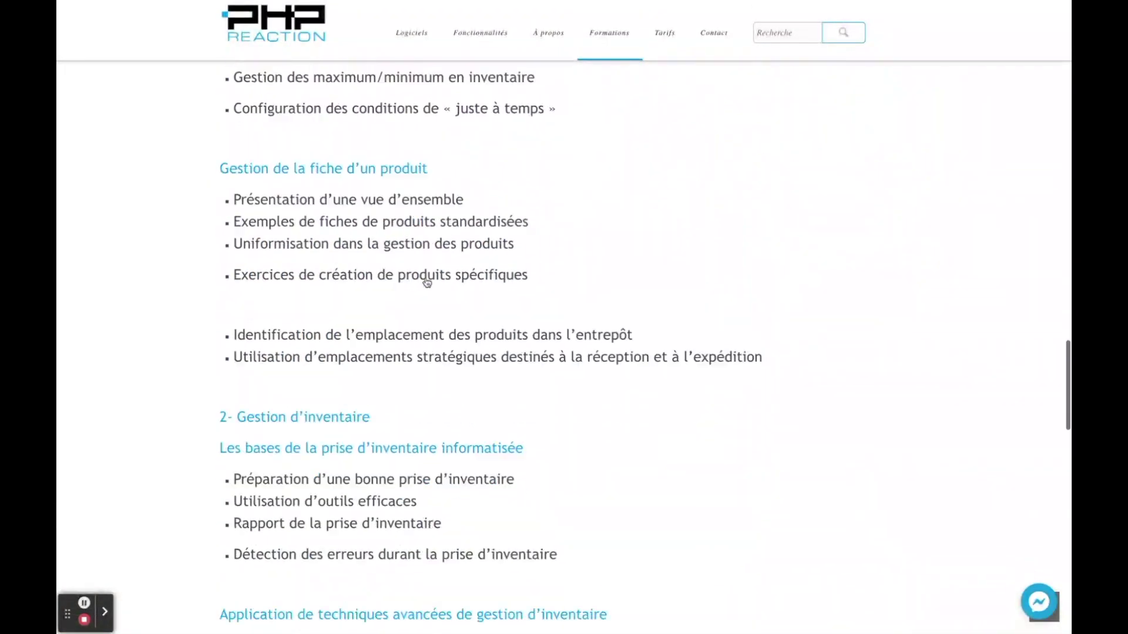